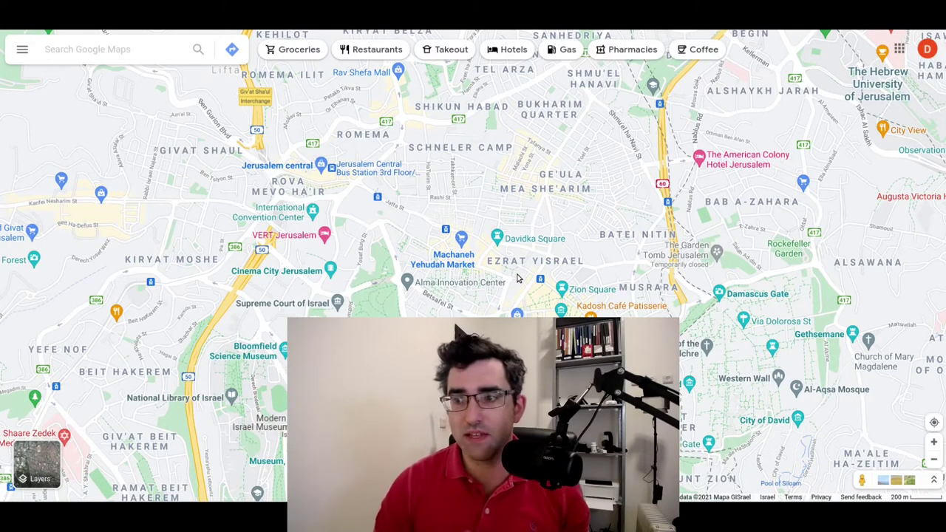
# Start Google Maps directions from a spot on Ezra St in central Jerusalem.
pyautogui.moveTo(527, 249); pyautogui.dragTo(630, 446)
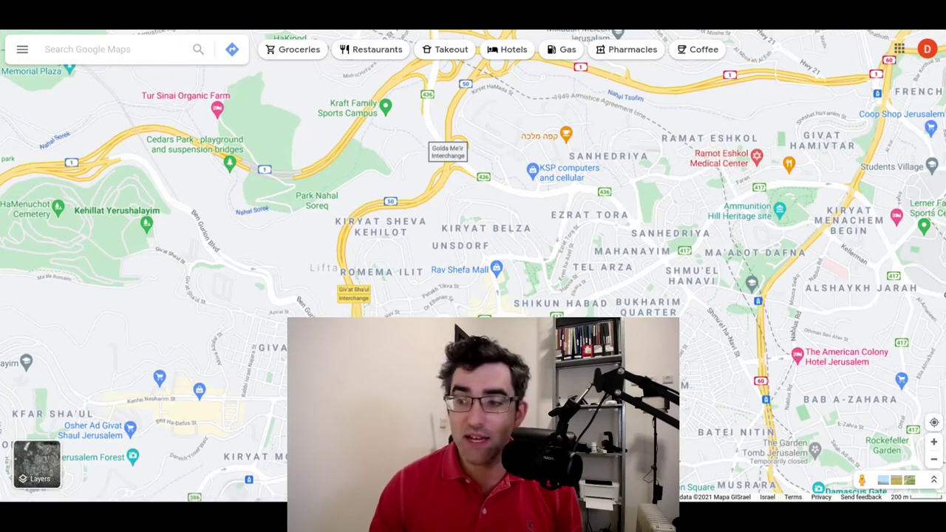
pyautogui.moveTo(616, 356); pyautogui.dragTo(525, 270)
pyautogui.scroll(3, 525, 271)
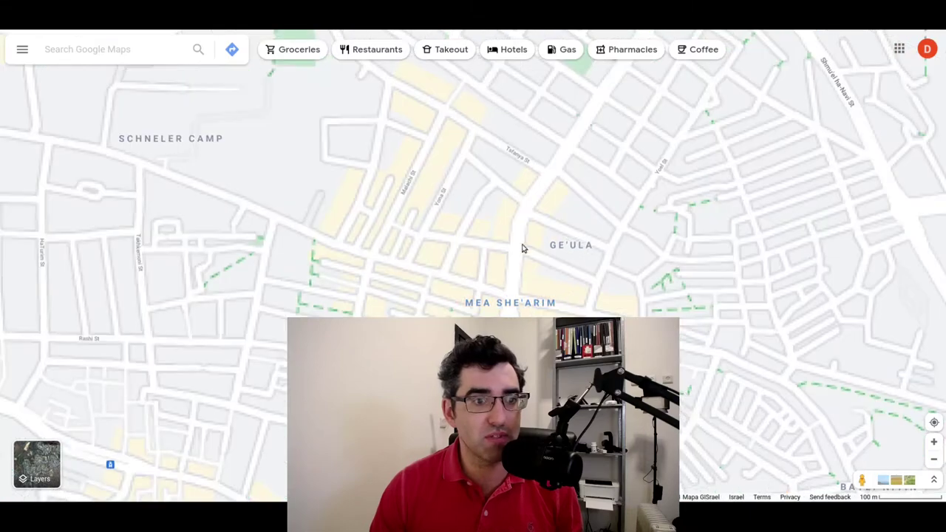
pyautogui.scroll(2, 527, 203)
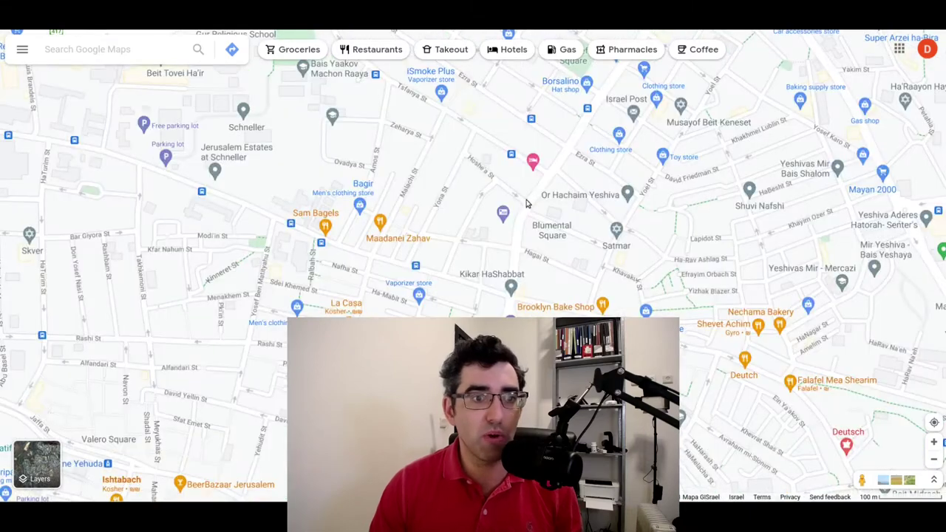
pyautogui.rightClick(566, 151)
pyautogui.click(610, 183)
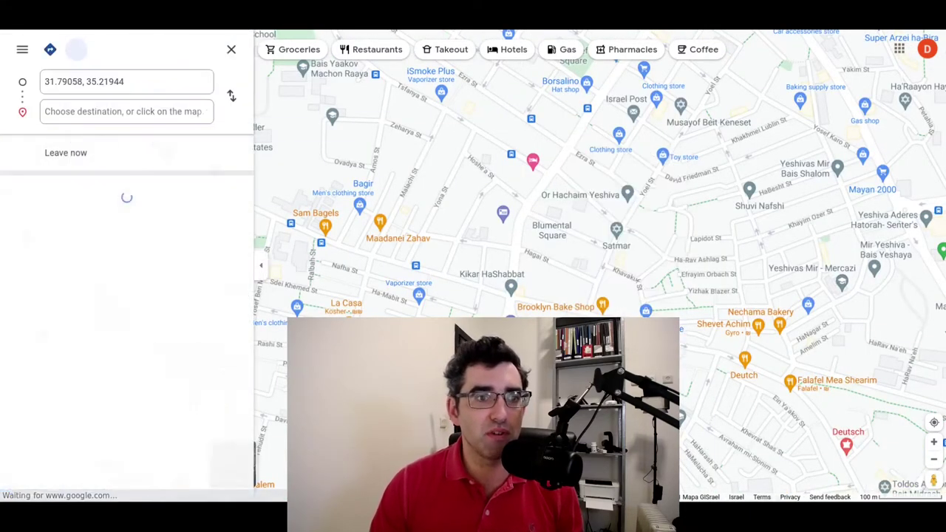
# Set the destination near the Russian Compound and show walking routes, selecting the Shlomo Zalman Baharan St route.
pyautogui.moveTo(579, 390); pyautogui.dragTo(501, 127)
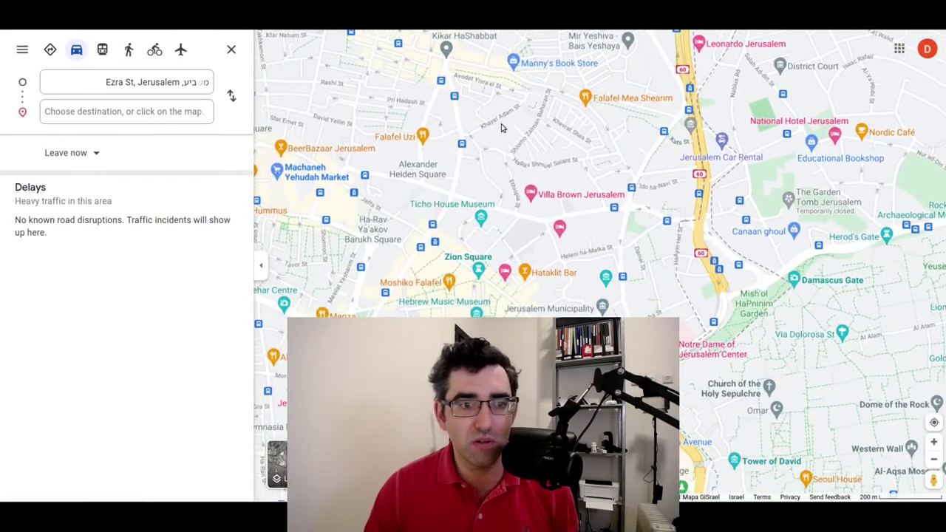
pyautogui.scroll(2, 563, 303)
pyautogui.rightClick(579, 303)
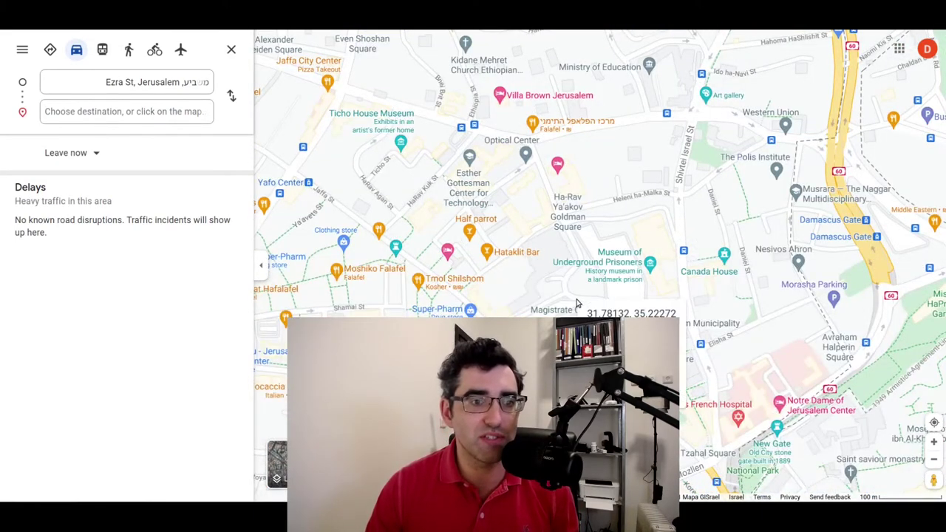
pyautogui.click(621, 350)
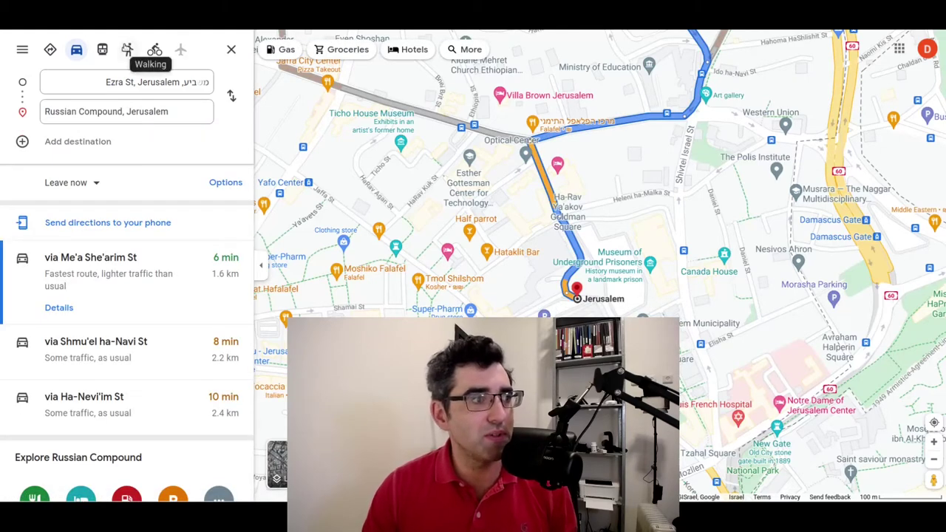
pyautogui.click(127, 51)
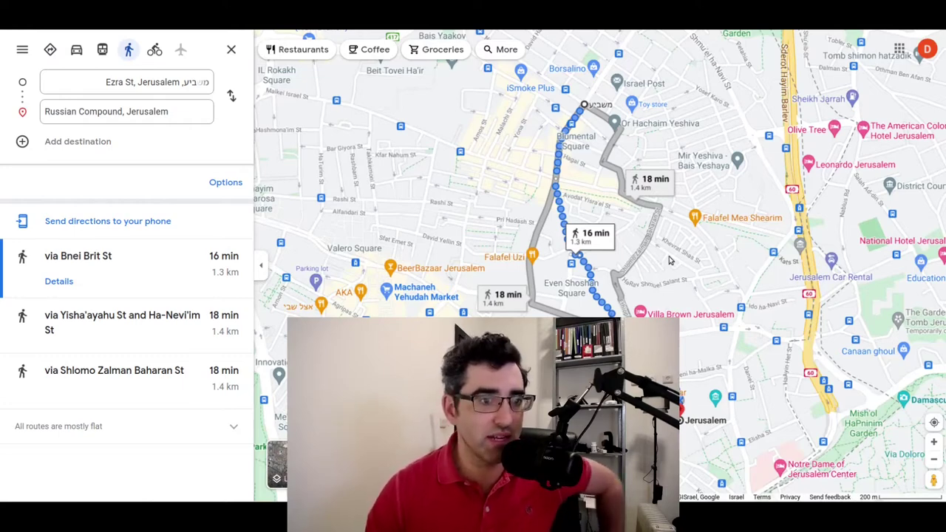
pyautogui.click(630, 263)
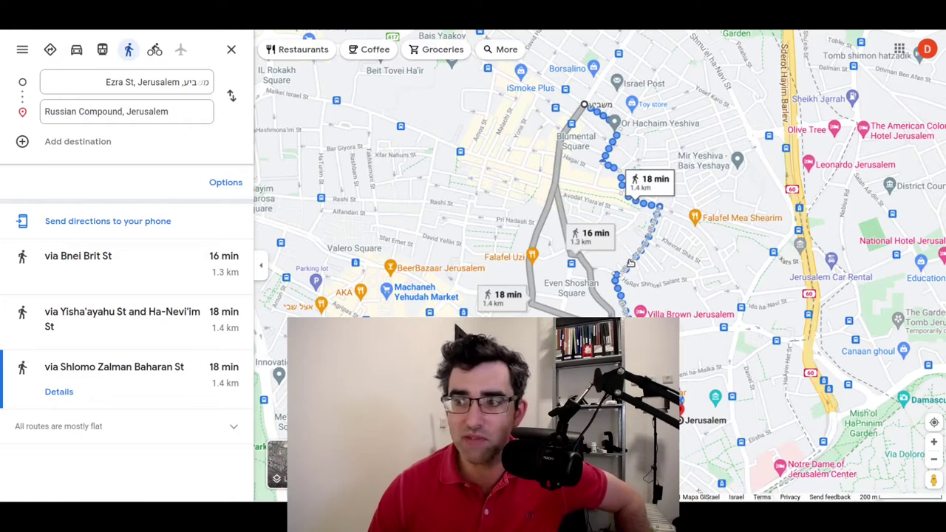
# Choose the walking route via Yisha'ayahu St and Ha-Nevi'im St and bring up the Mousepad note.
pyautogui.click(533, 286)
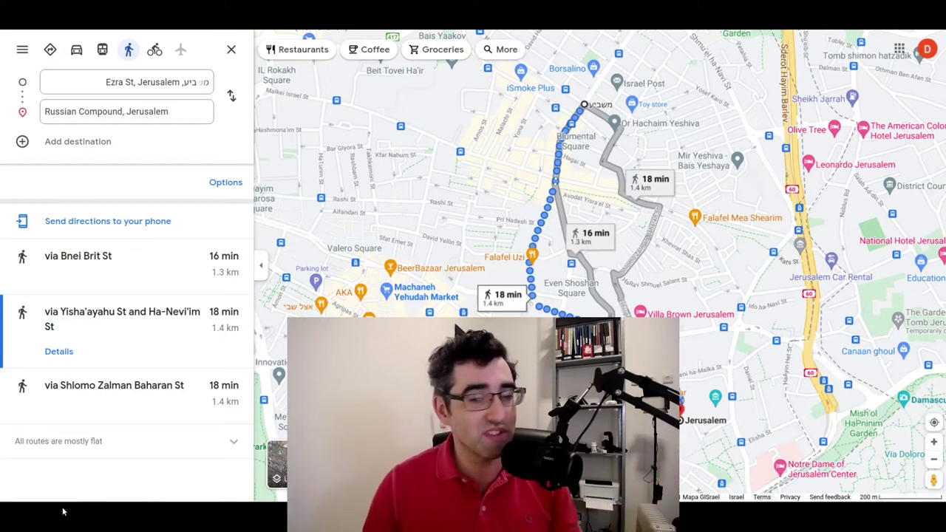
pyautogui.click(248, 517)
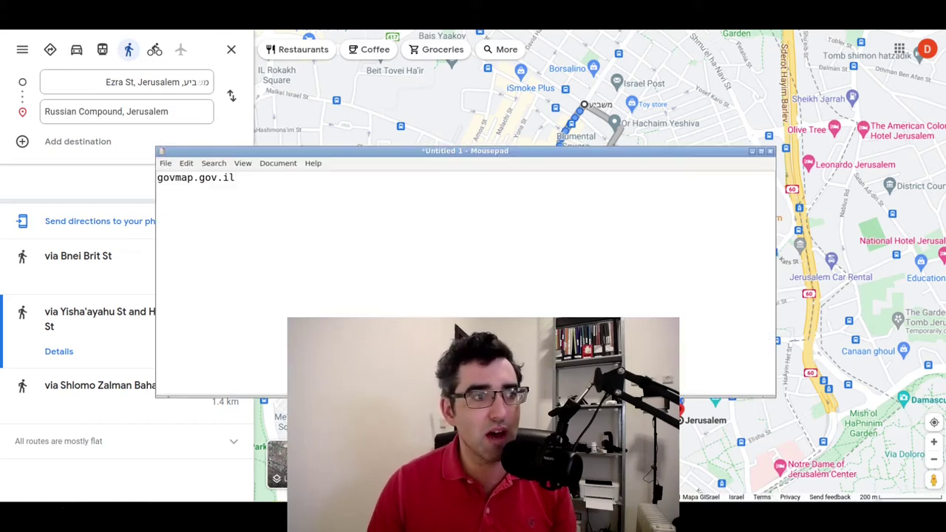
# Replace the note's govmap.gov.il text with the pasted directions link and minimize Mousepad.
pyautogui.hotkey('ctrl', 'a')
pyautogui.write('https://www.google.com/maps/dir/31.7905847,35.2194414/31.781319,35.2227244/@31.785852,35.2157906,16z/-data=!4m3!4m2!3e2!5i1')
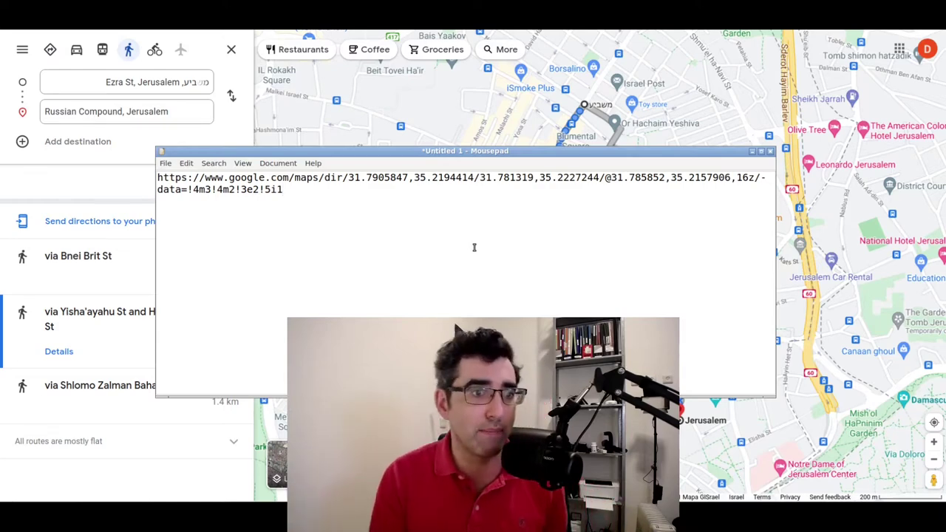
pyautogui.click(751, 152)
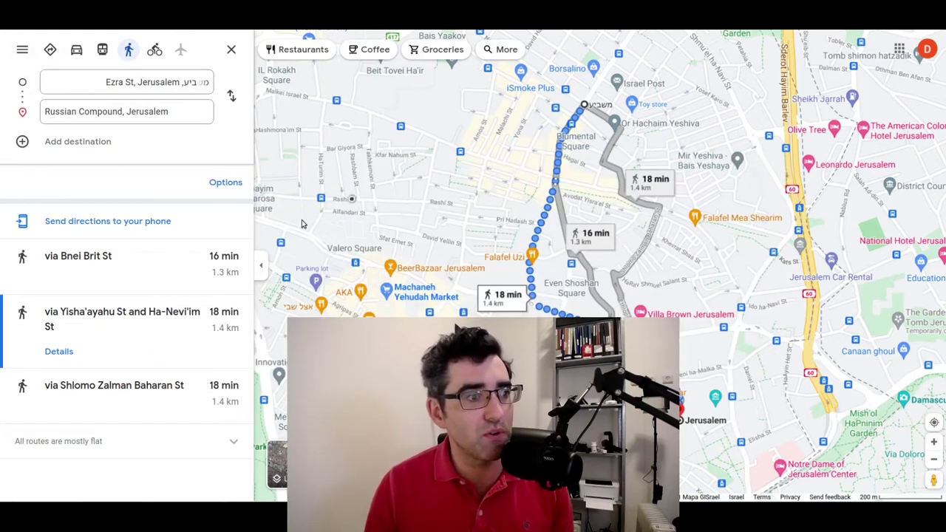
# Close the walking directions panel in Google Maps.
pyautogui.click(231, 49)
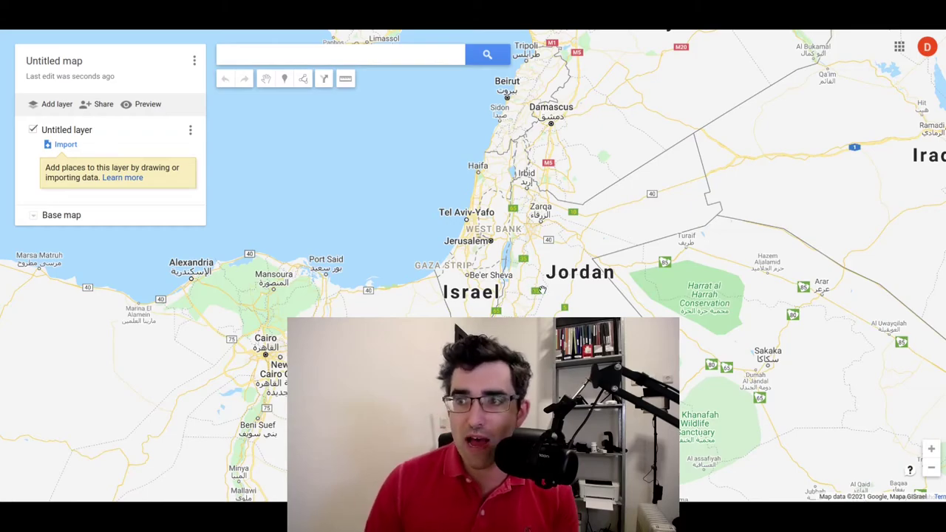
# Zoom into Bayit Vagan and rename the Untitled layer to 'My planned walk'.
pyautogui.scroll(4, 541, 254)
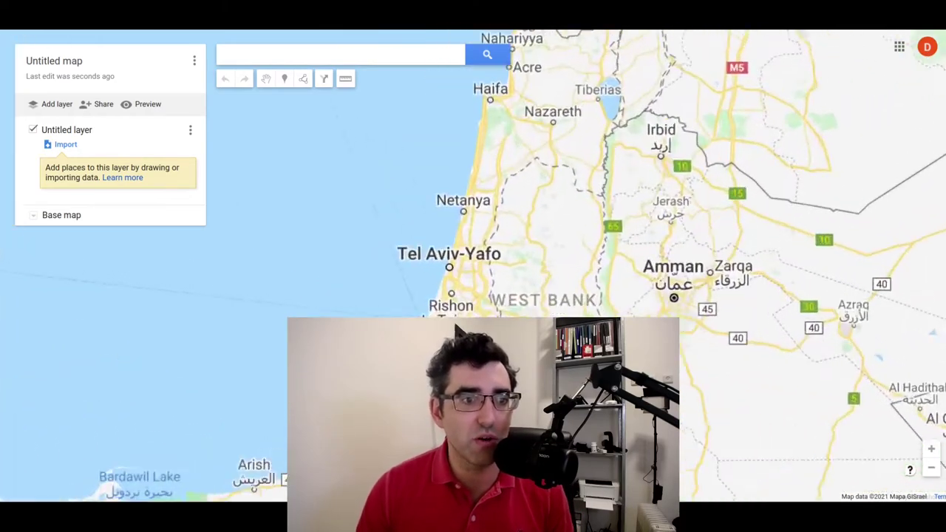
pyautogui.scroll(4, 538, 333)
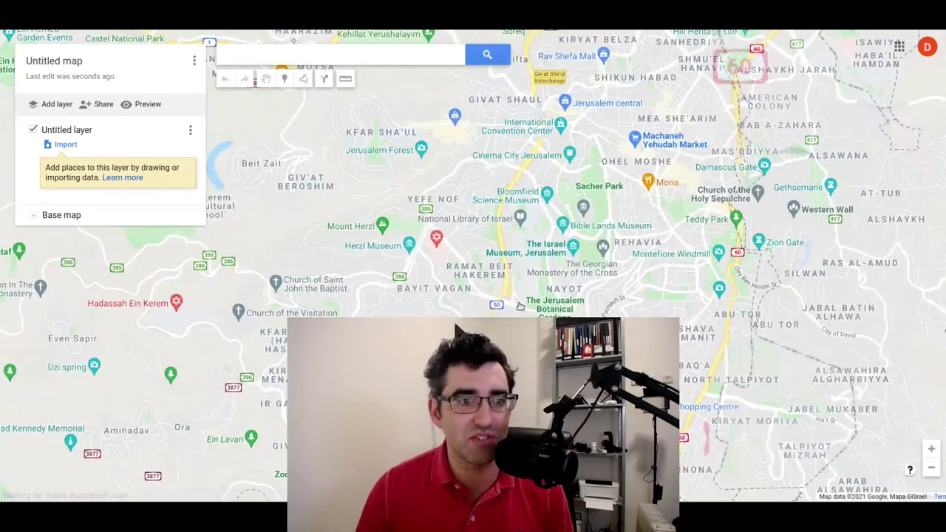
pyautogui.scroll(3, 502, 313)
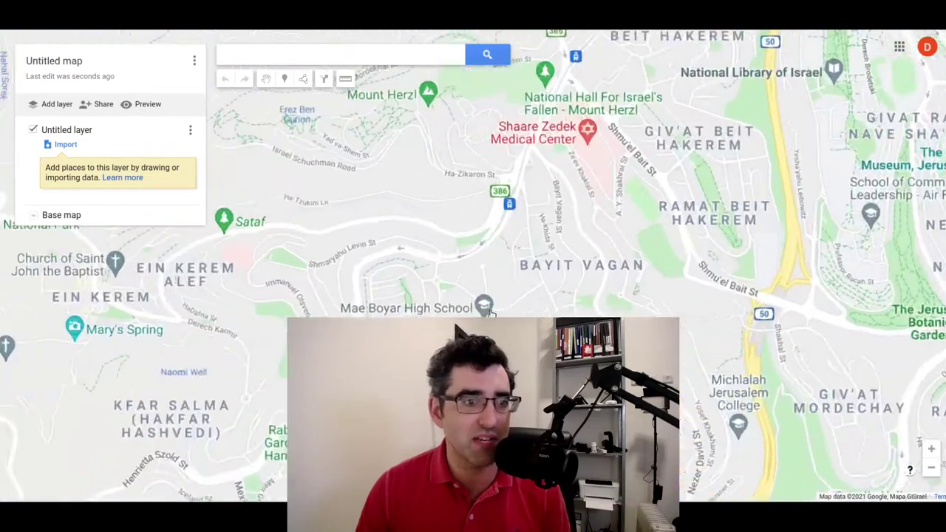
pyautogui.scroll(1, 502, 313)
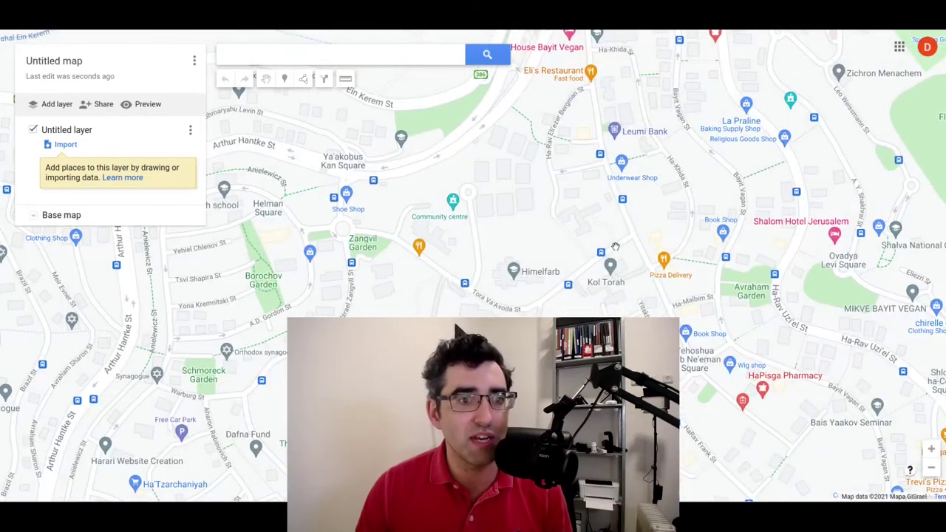
pyautogui.click(55, 136)
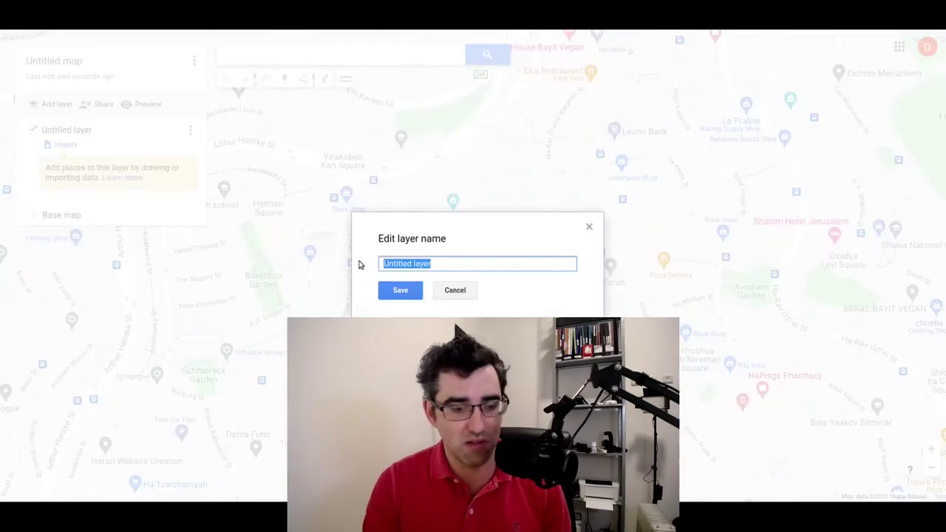
pyautogui.write('My planned walk')
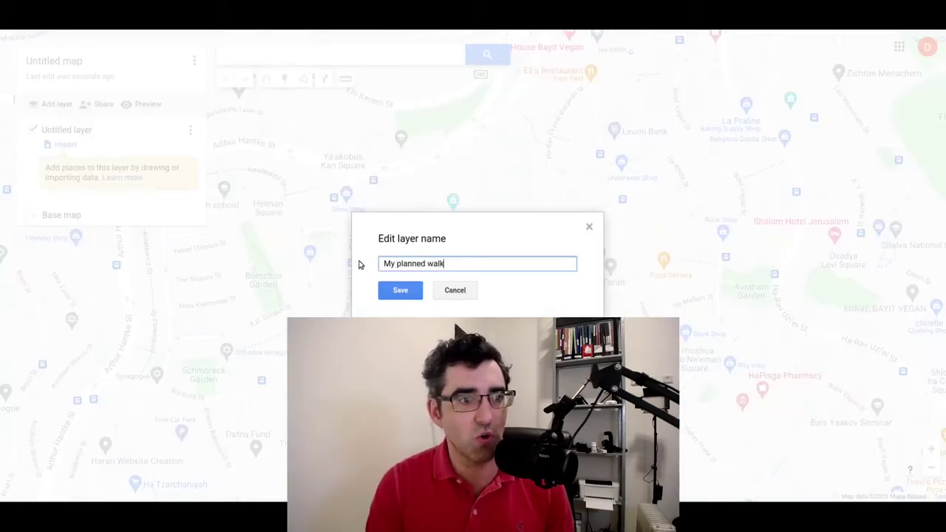
pyautogui.press('Return')
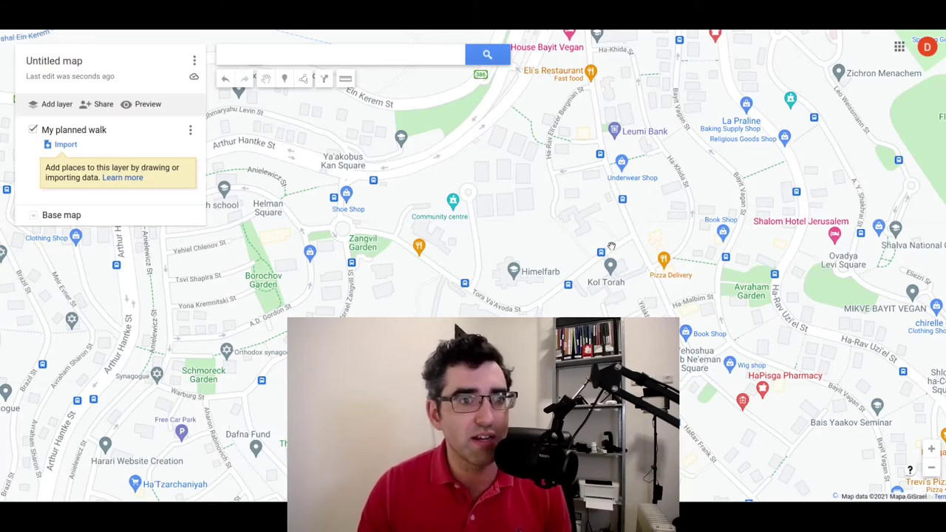
pyautogui.press('m')
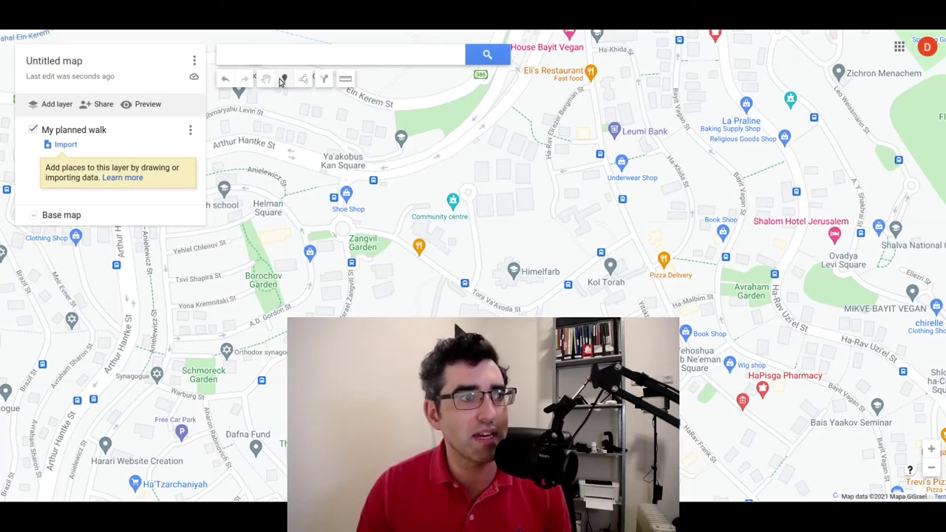
# Drop and save the Point 1 marker just north of Kol Torah.
pyautogui.click(614, 248)
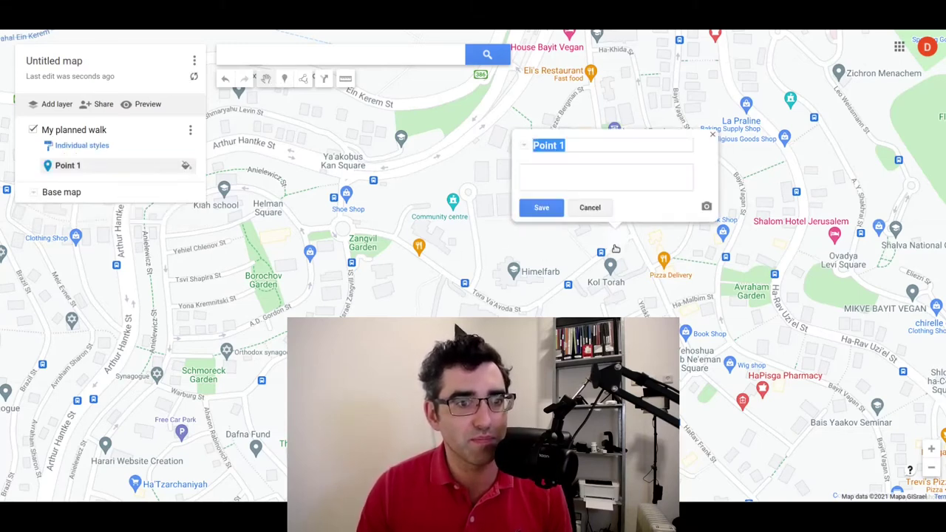
pyautogui.click(540, 207)
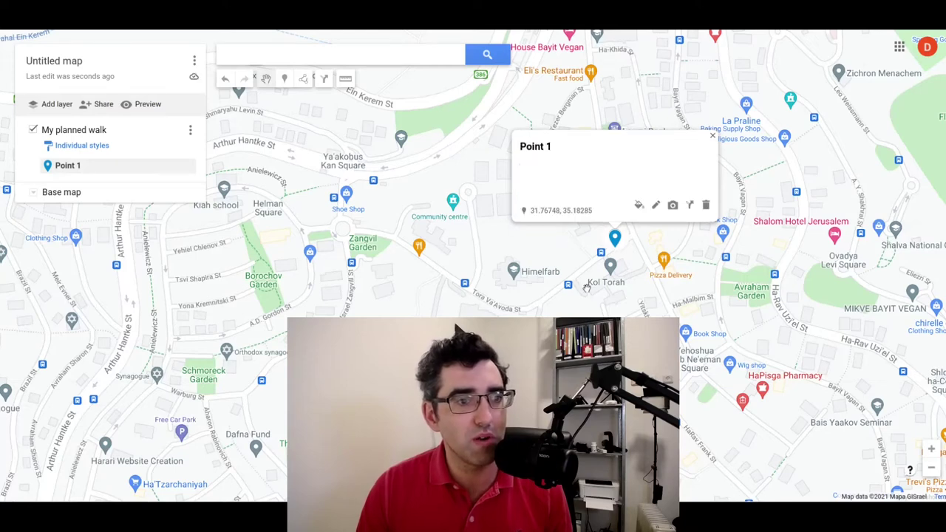
pyautogui.rightClick(435, 269)
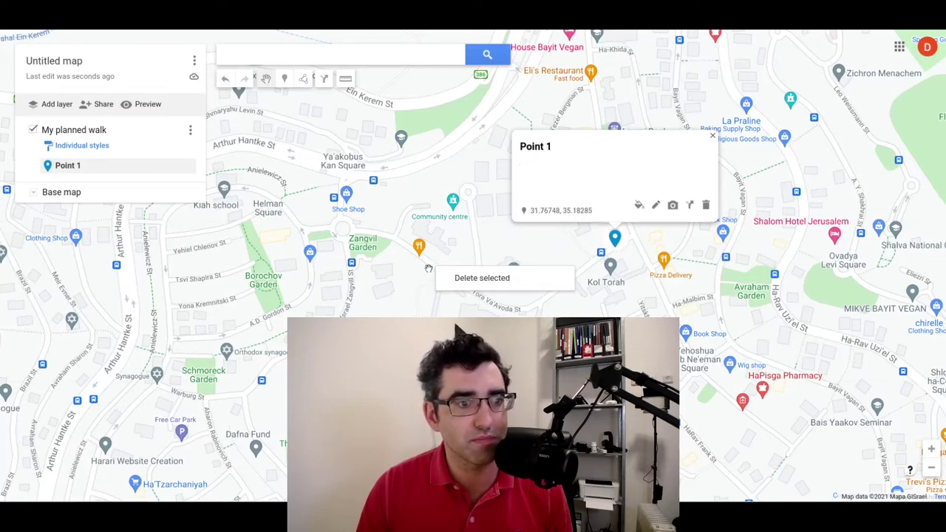
pyautogui.click(428, 268)
# Add and save Point 2 on Tora Va'Avoda St and Point 3 near A.D. Gordon St.
pyautogui.press('m')
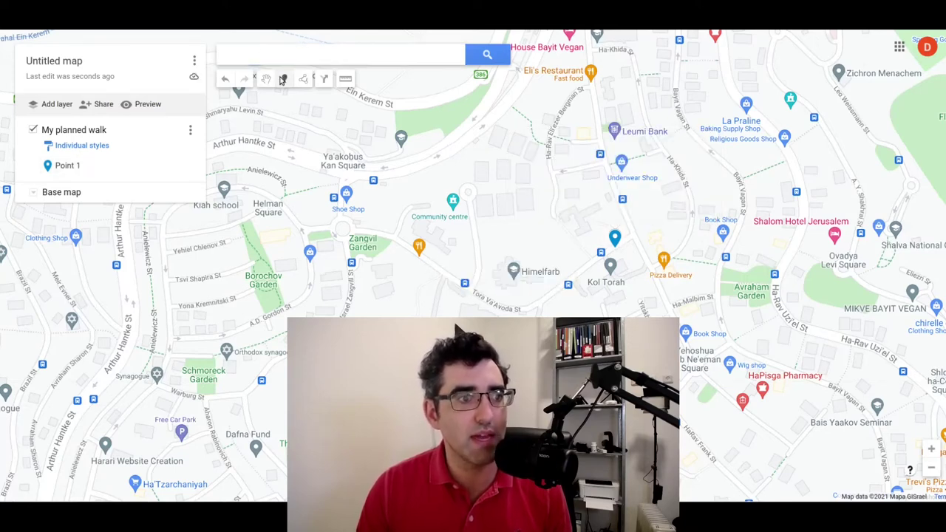
pyautogui.click(380, 234)
pyautogui.scroll(-2, 280, 229)
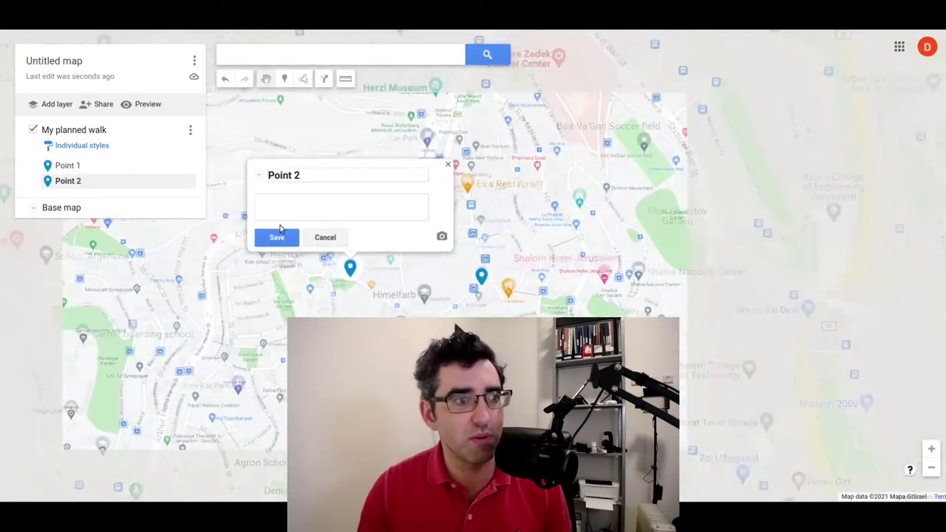
pyautogui.click(278, 236)
pyautogui.scroll(2, 347, 286)
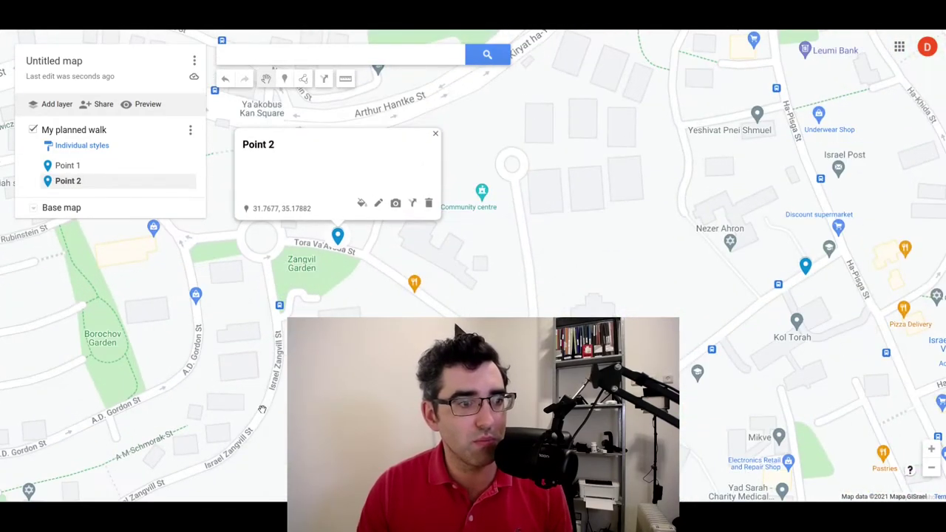
pyautogui.click(283, 78)
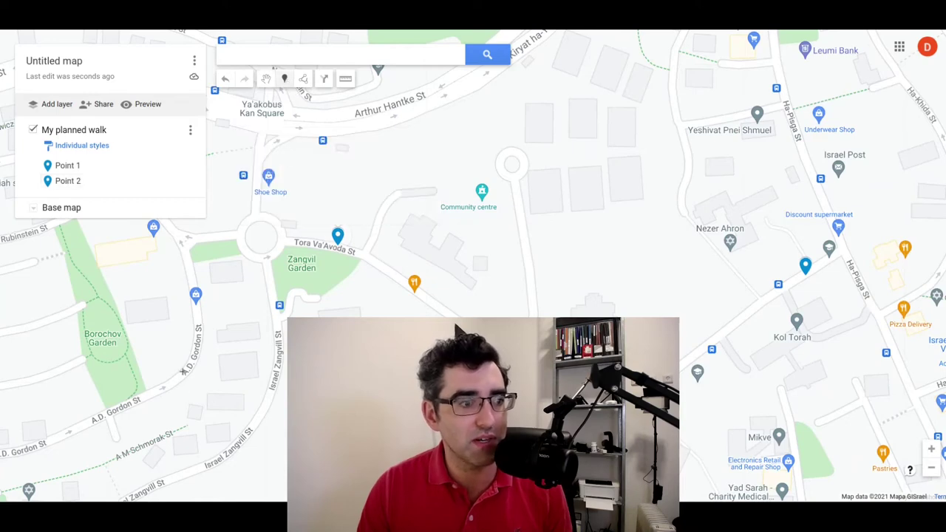
pyautogui.click(183, 371)
pyautogui.write('Point 3')
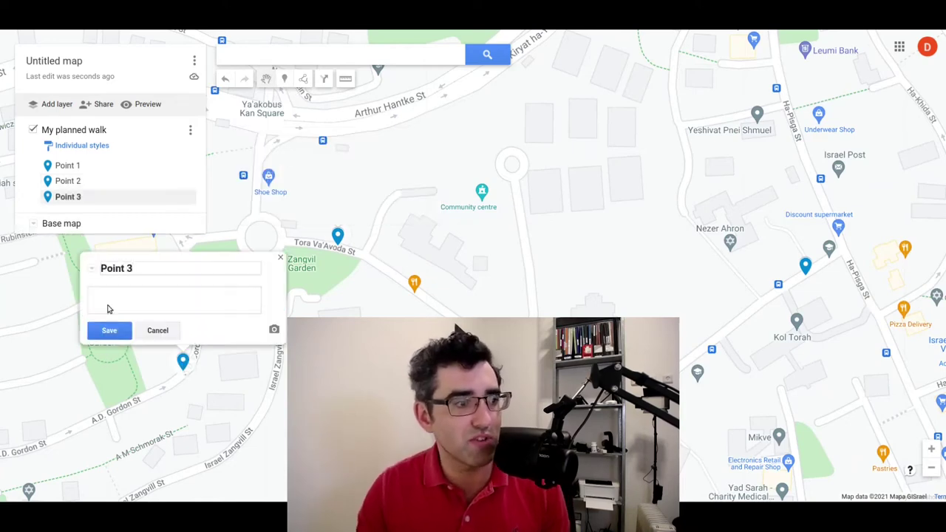
pyautogui.click(114, 331)
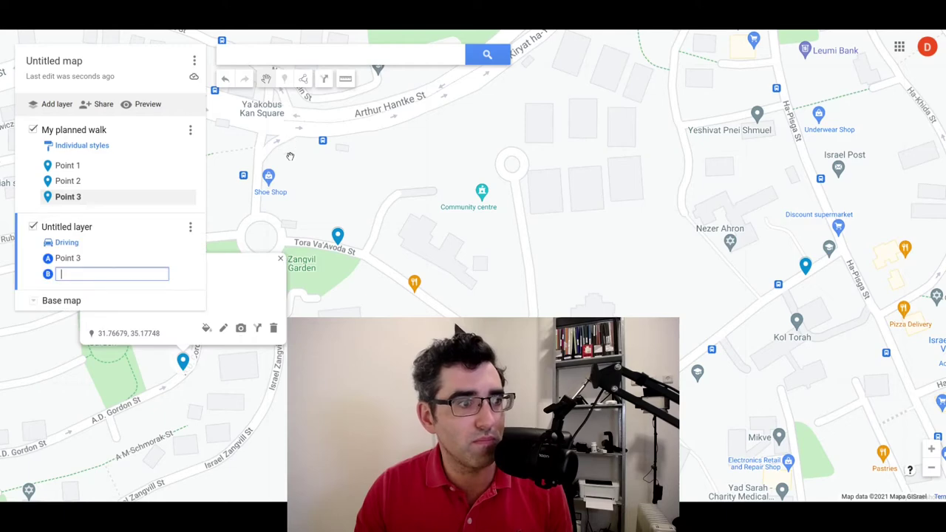
# Switch the directions layer to walking and set Point 1 as the destination.
pyautogui.click(66, 245)
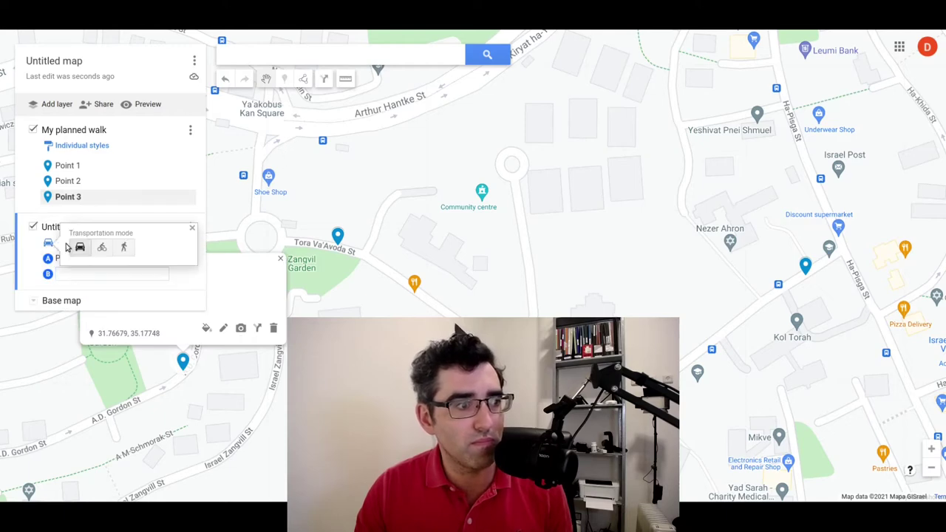
pyautogui.click(123, 247)
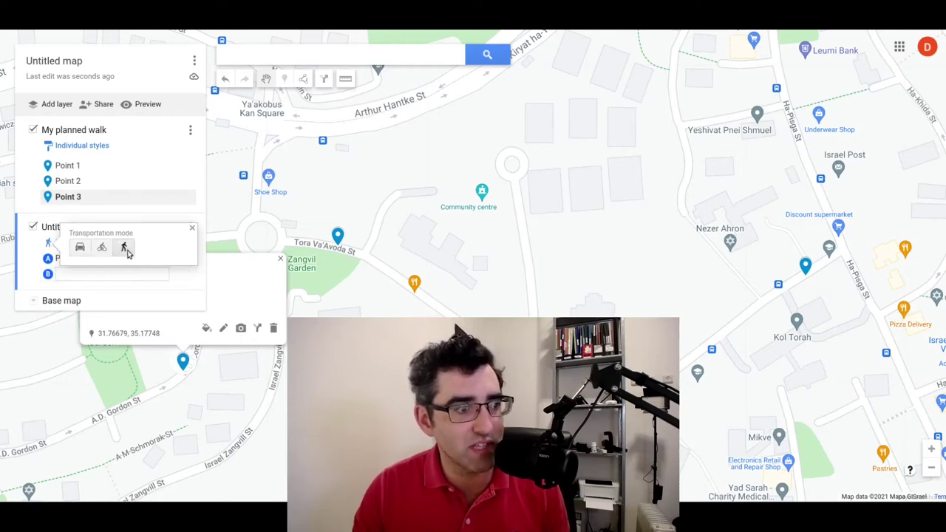
pyautogui.click(192, 228)
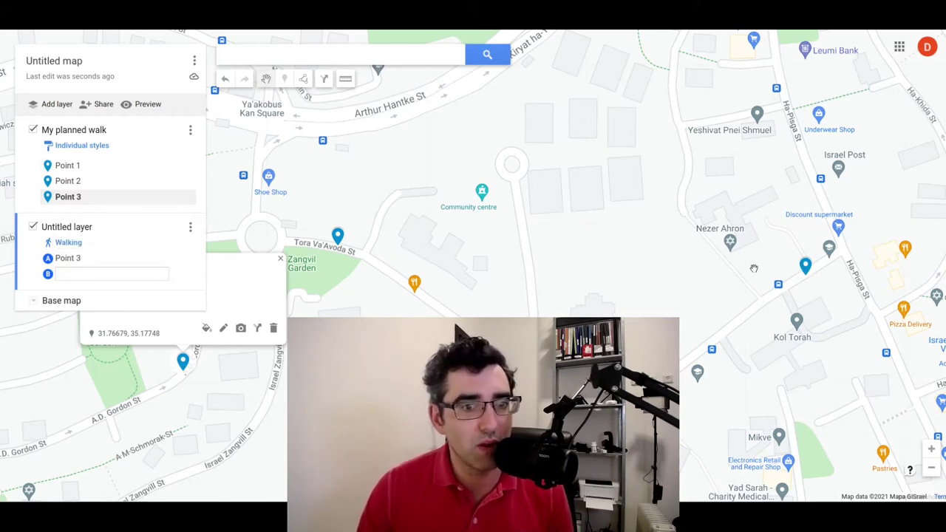
pyautogui.click(804, 267)
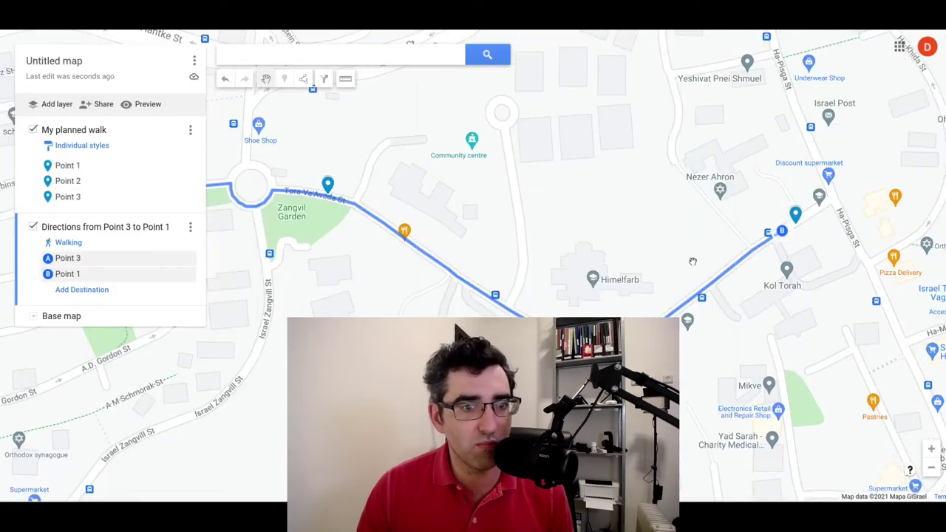
# Reverse the route to start at Point 1, move its end onto A.D. Gordon St, and add a third stop.
pyautogui.moveTo(84, 267); pyautogui.dragTo(93, 280)
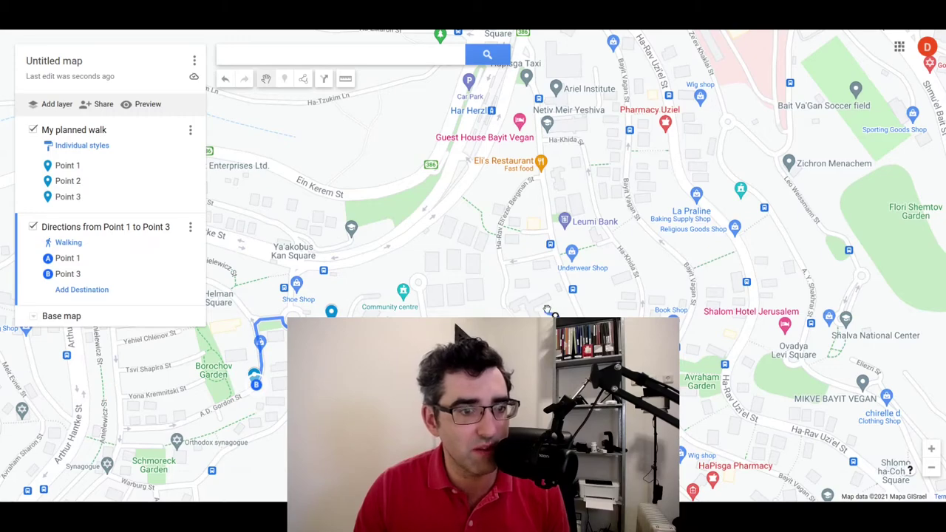
pyautogui.scroll(3, 235, 407)
pyautogui.moveTo(235, 406); pyautogui.dragTo(577, 303)
pyautogui.moveTo(565, 251); pyautogui.dragTo(502, 290)
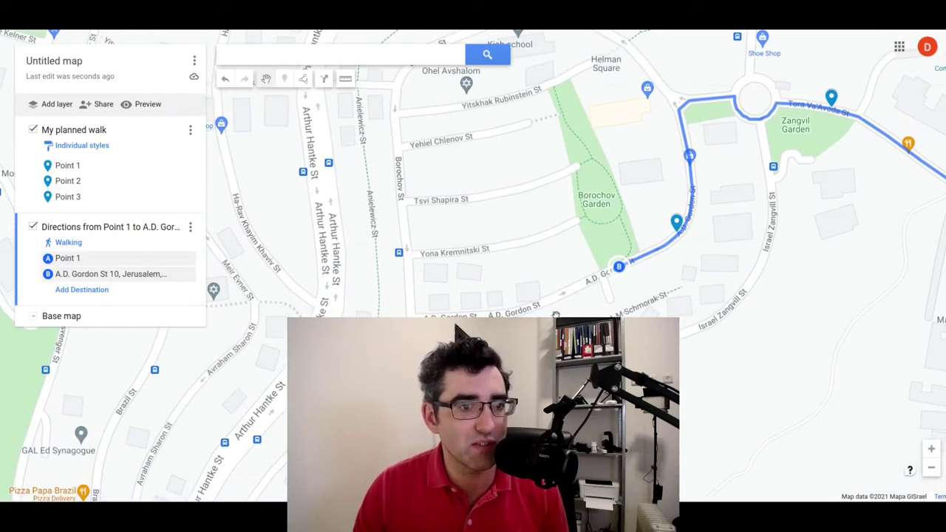
pyautogui.click(103, 290)
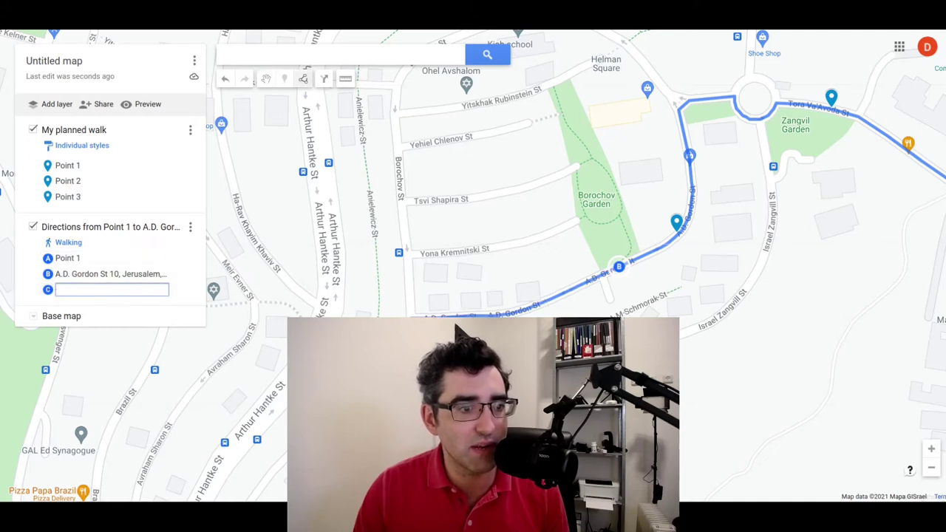
# Open Footpath's Map Settings over the Jerusalem walking map, showing the Mapbox Streets style.
pyautogui.scroll(-3, 400, 386)
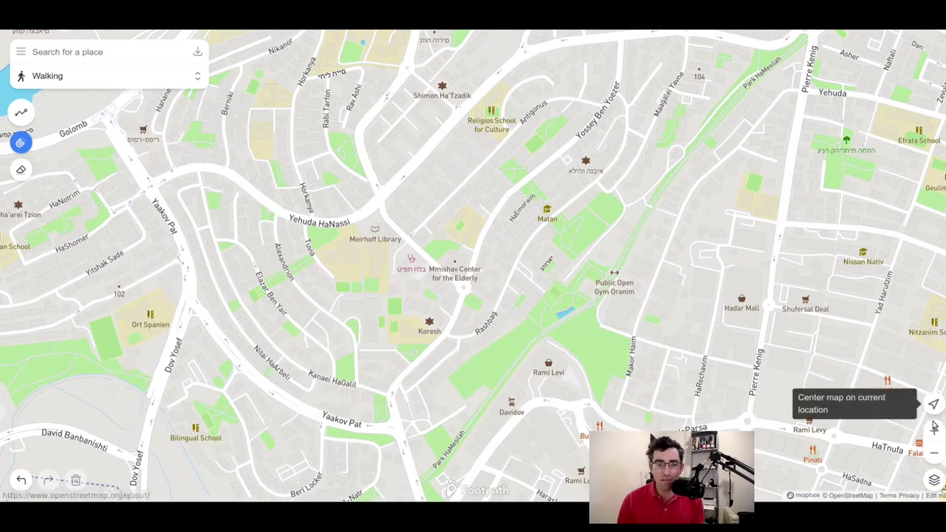
pyautogui.click(935, 478)
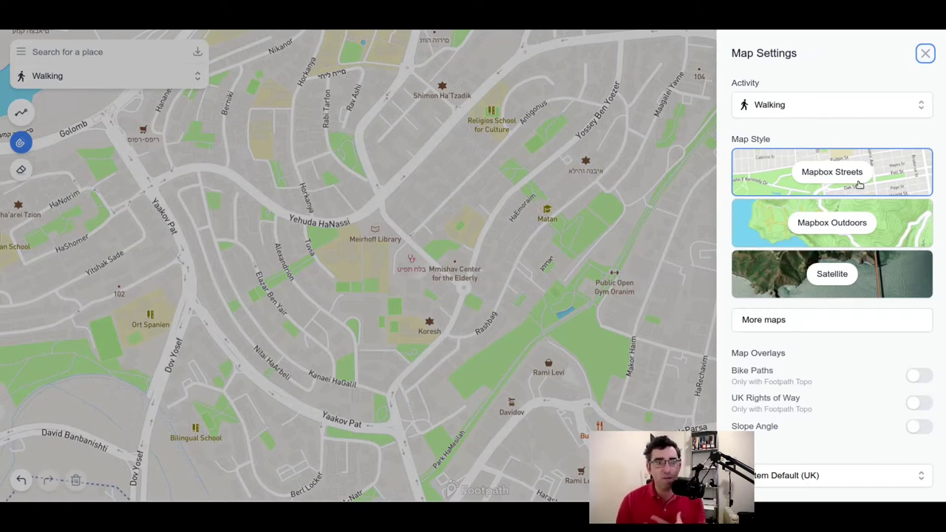
# Browse the full Map Style list, then close it and Map Settings, keeping Mapbox Streets.
pyautogui.click(771, 319)
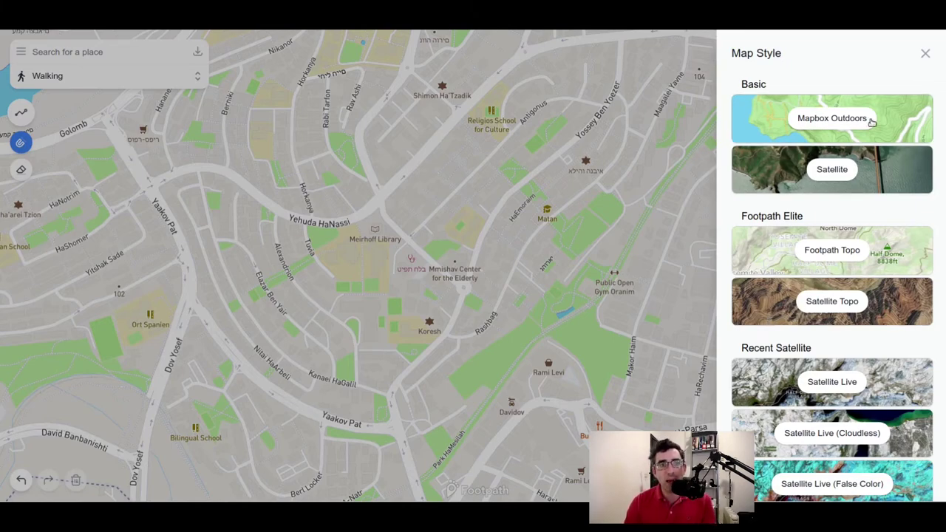
pyautogui.scroll(-3, 842, 286)
pyautogui.scroll(-8, 842, 286)
pyautogui.scroll(7, 842, 286)
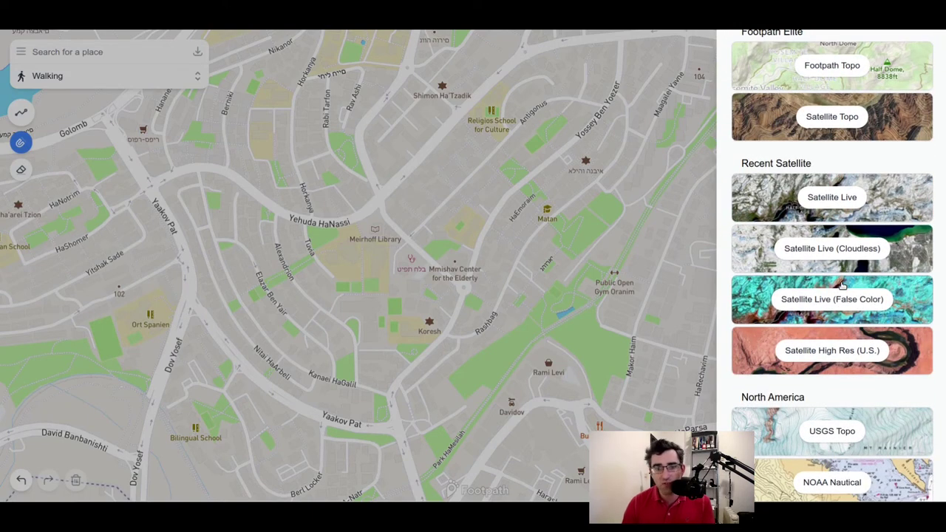
pyautogui.scroll(-7, 842, 286)
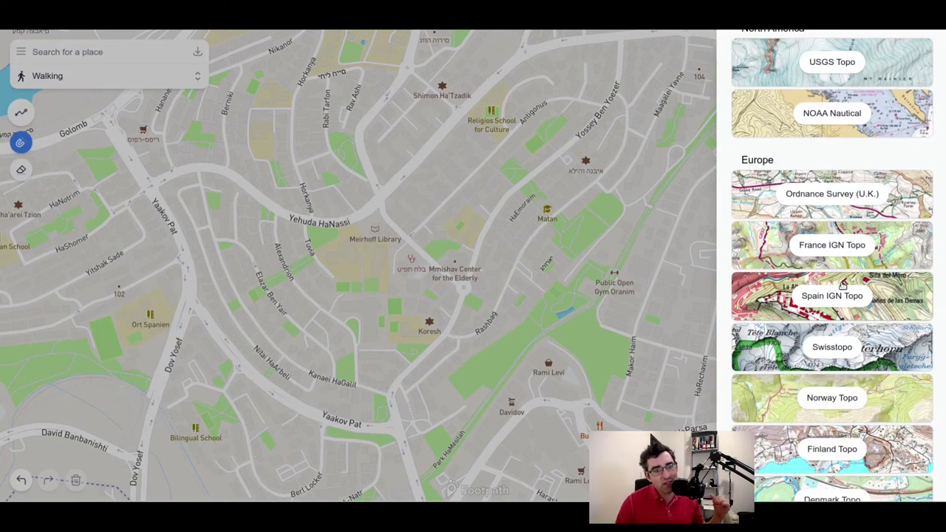
pyautogui.scroll(-10, 842, 286)
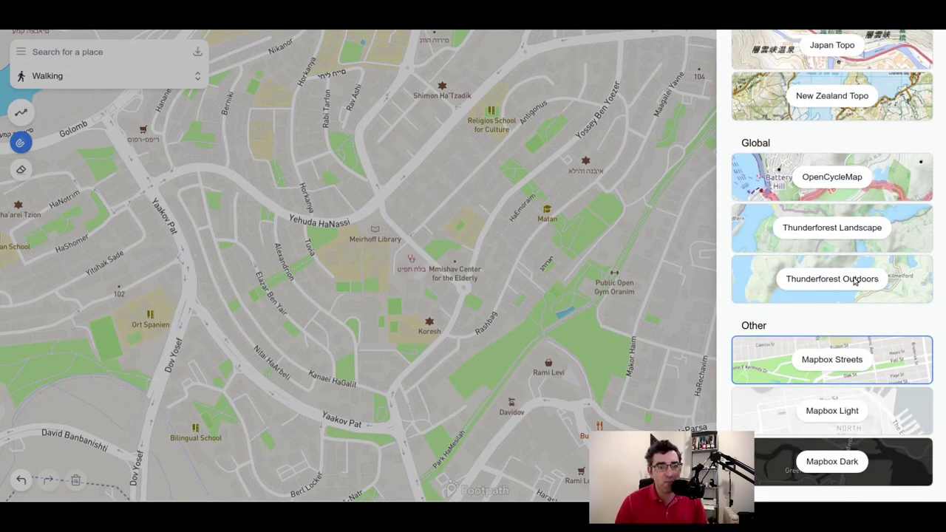
pyautogui.scroll(20, 843, 281)
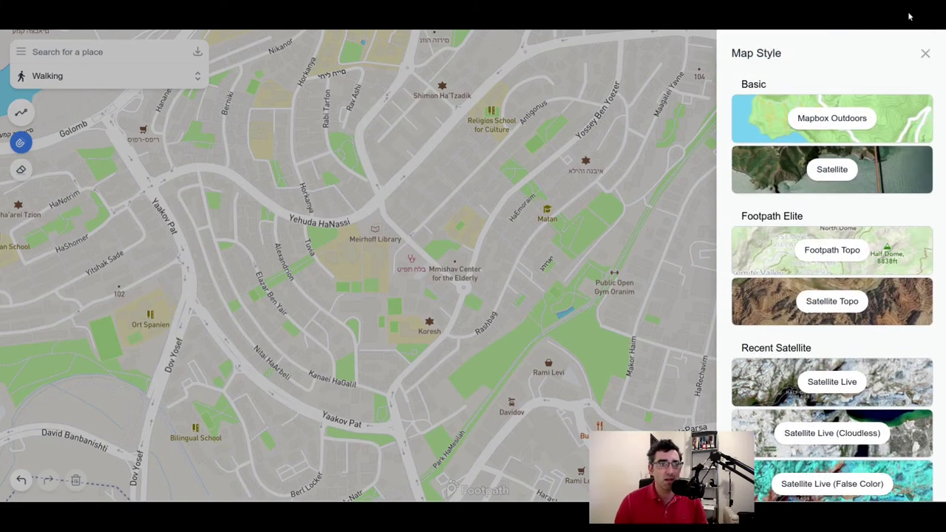
pyautogui.click(924, 53)
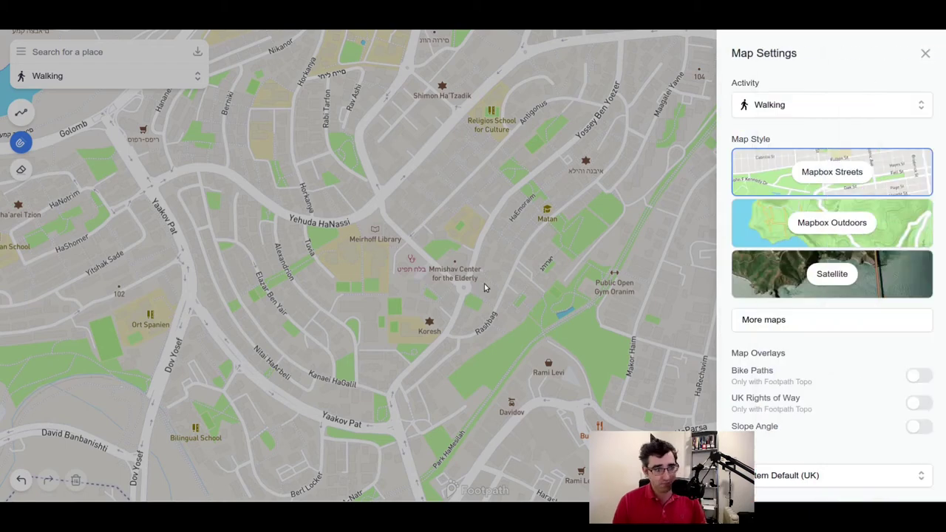
pyautogui.click(461, 288)
# Start a walking route on Yehuda HaNassi, routing 366 m up the main road to near Meirhoff Library.
pyautogui.moveTo(314, 201); pyautogui.dragTo(343, 283)
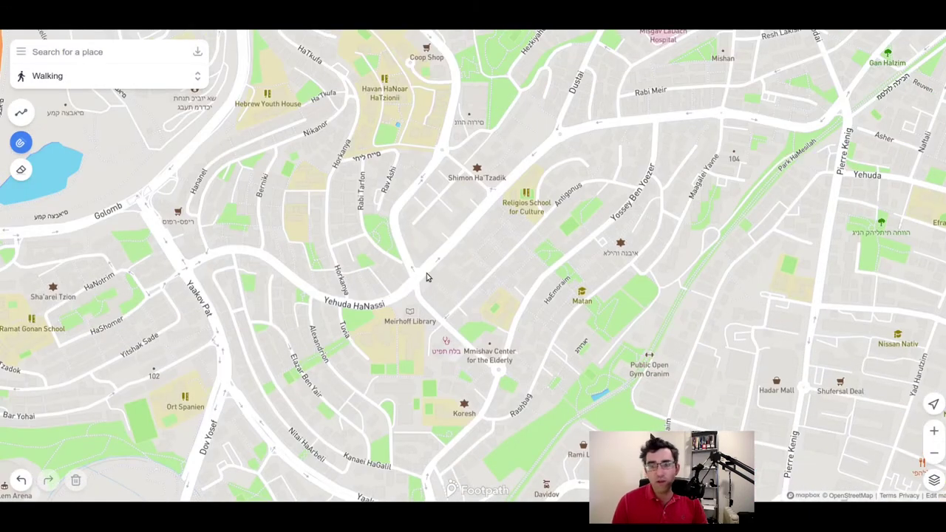
pyautogui.moveTo(393, 313); pyautogui.dragTo(496, 297)
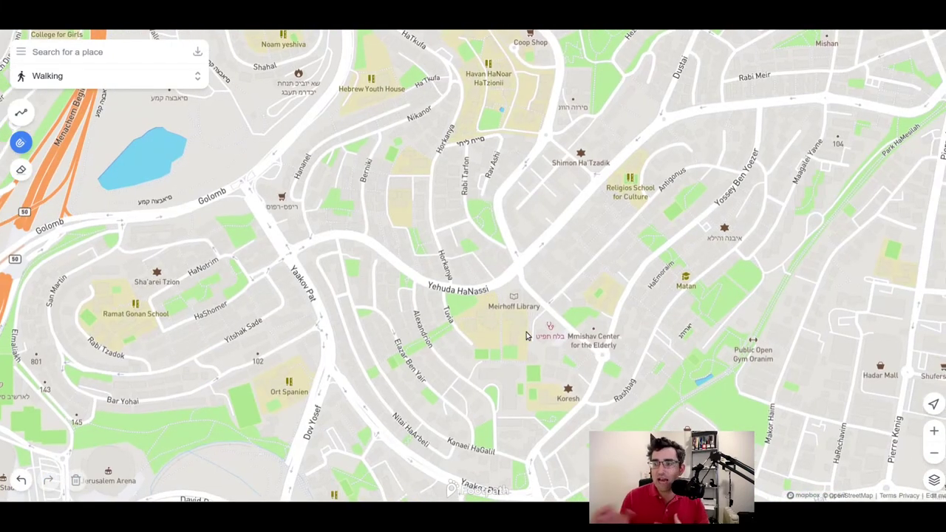
pyautogui.click(416, 281)
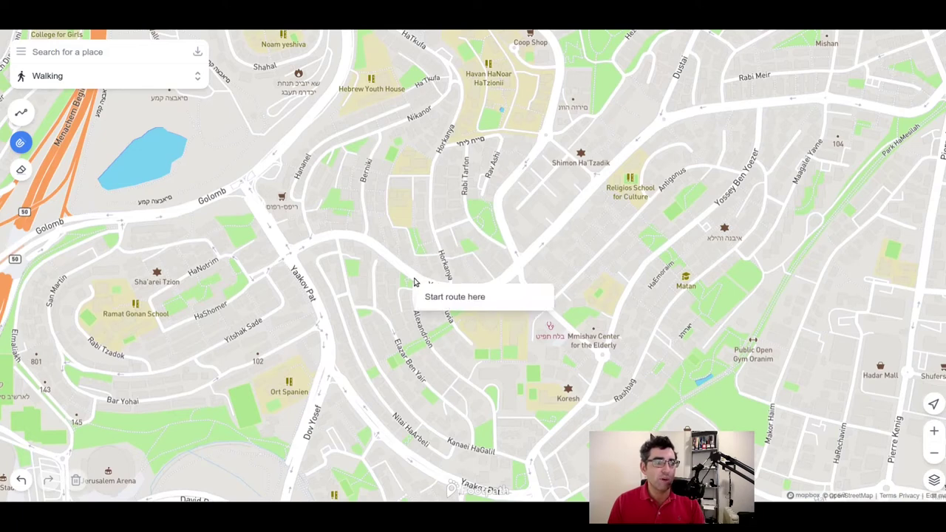
pyautogui.click(446, 303)
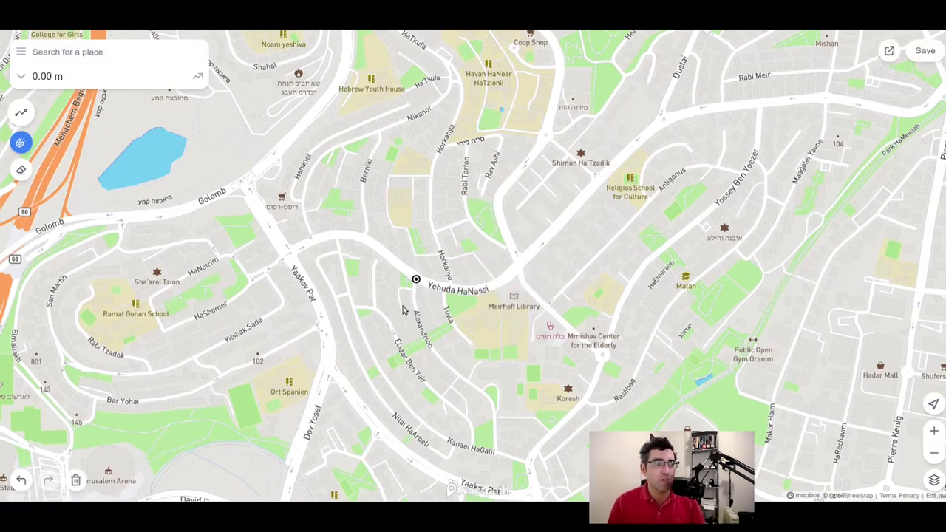
pyautogui.click(546, 241)
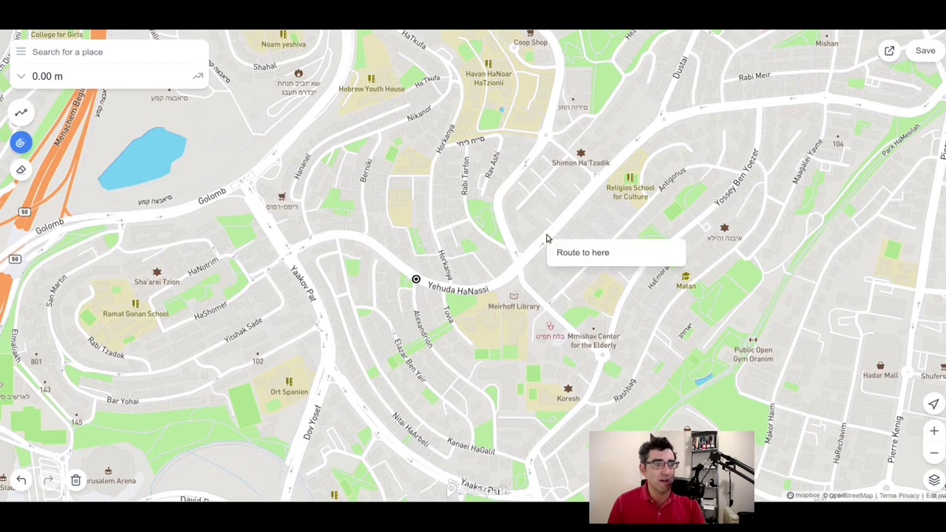
pyautogui.click(559, 251)
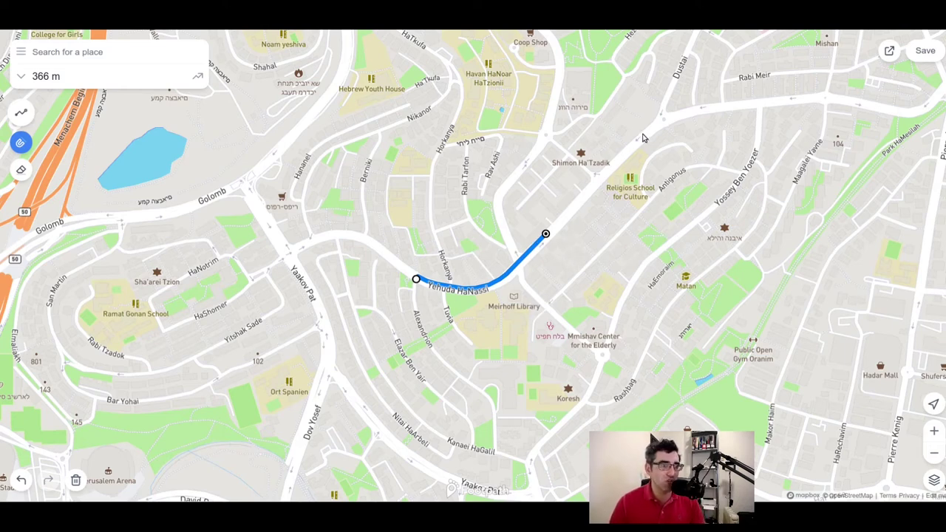
pyautogui.click(536, 302)
pyautogui.click(548, 318)
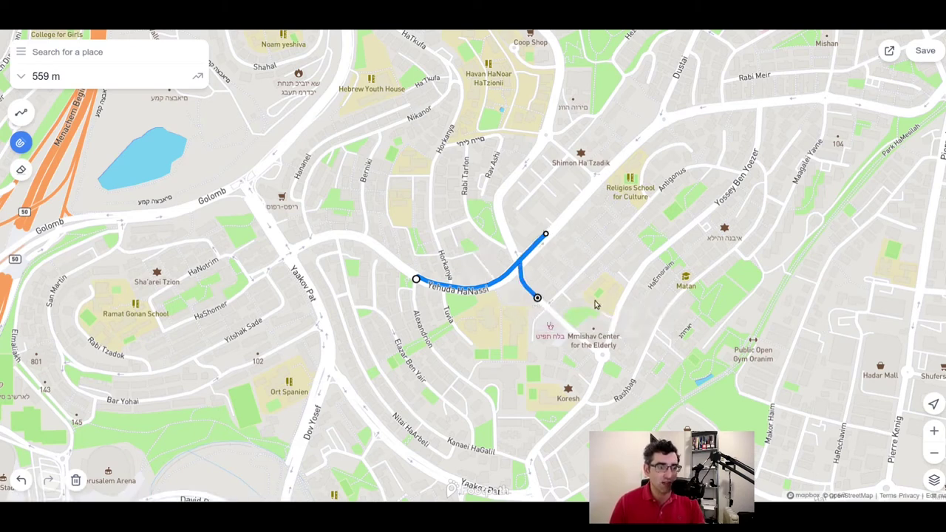
# Extend the route past Mimishav Center, up to Rabi Meir (1.50 km), then east along Rabi Meir.
pyautogui.click(617, 318)
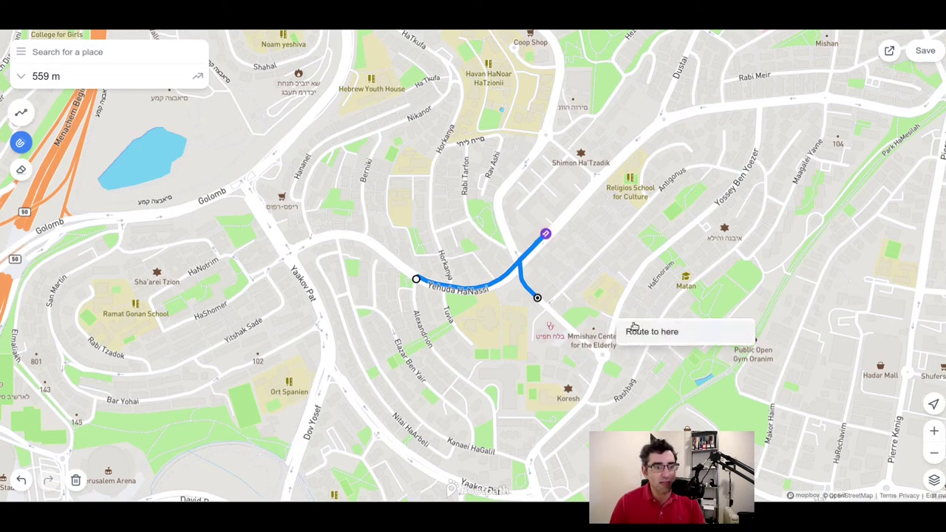
pyautogui.click(621, 323)
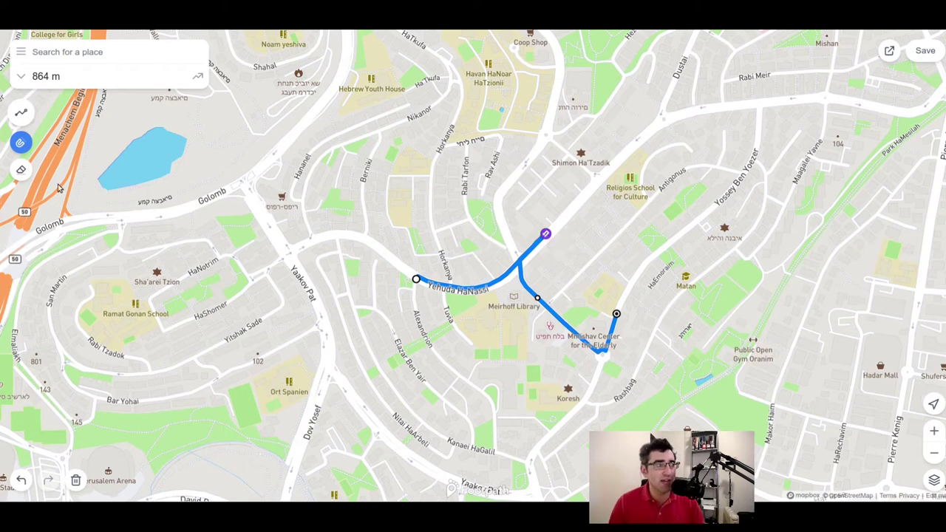
pyautogui.moveTo(753, 261); pyautogui.dragTo(672, 279)
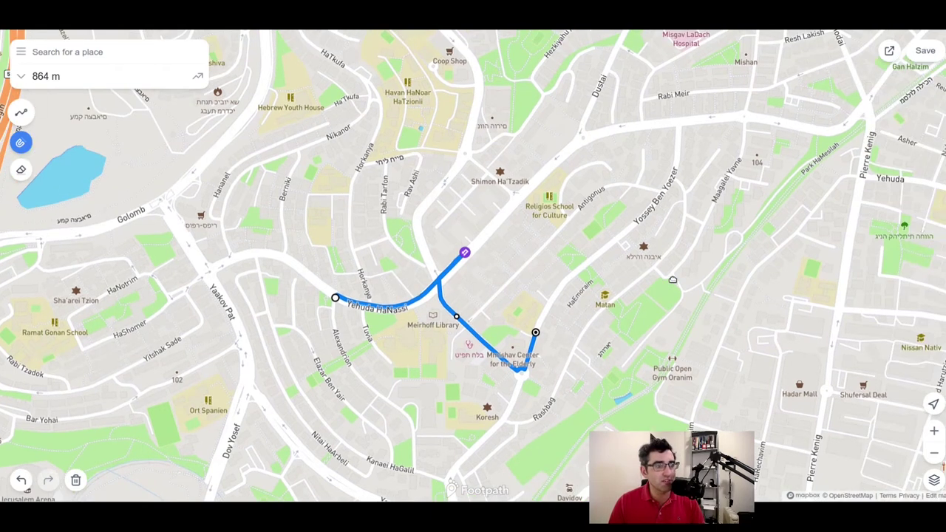
pyautogui.click(678, 125)
pyautogui.click(682, 139)
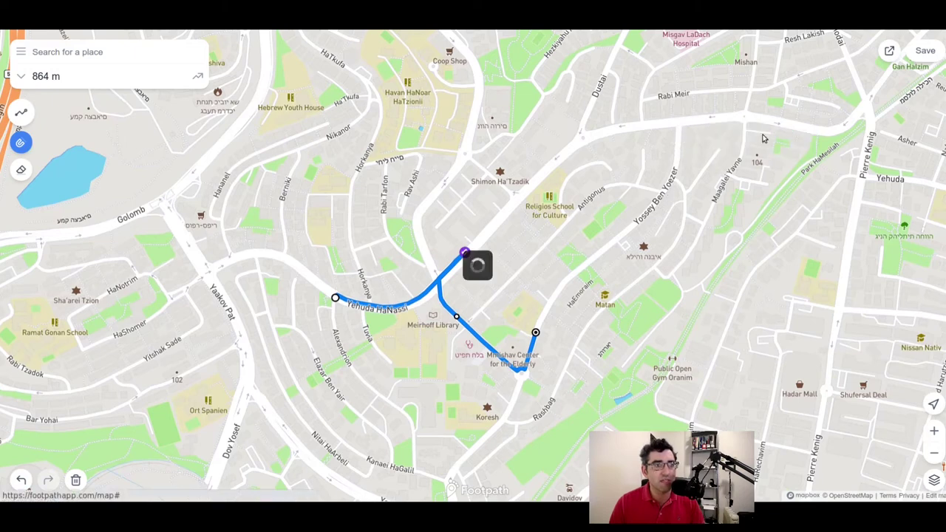
pyautogui.click(819, 135)
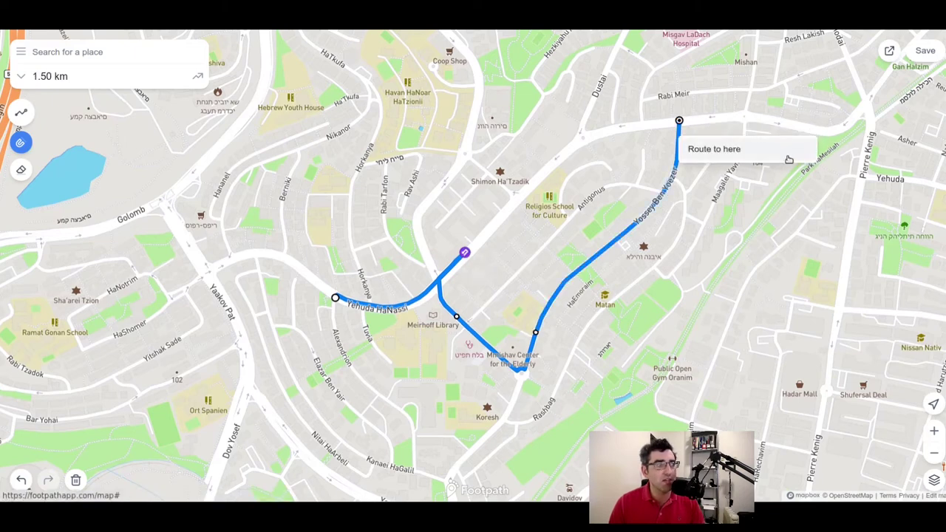
pyautogui.click(744, 155)
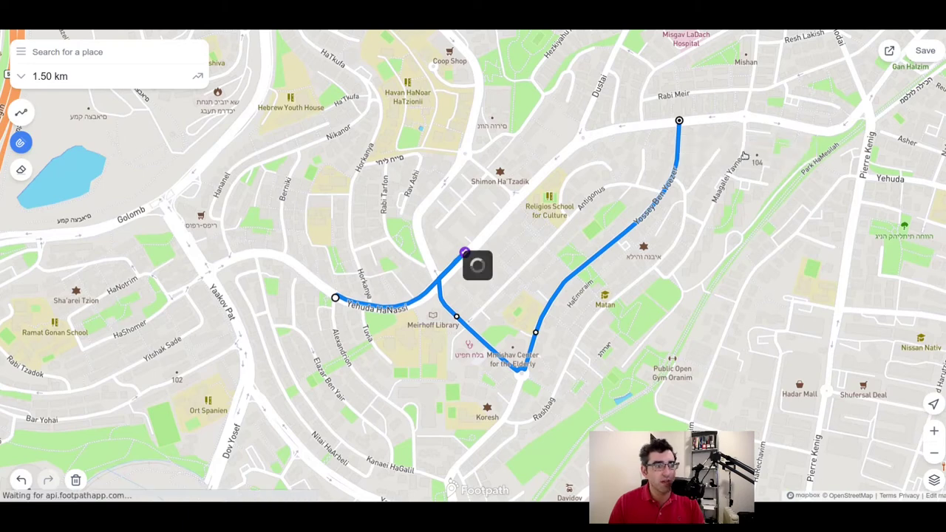
pyautogui.click(816, 130)
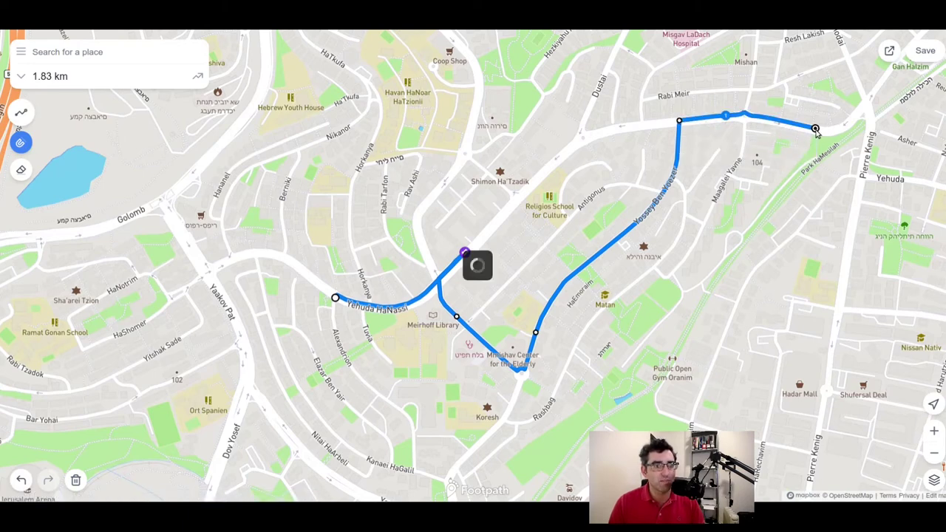
# Check the route's walking directions, then reverse the route's direction from its start point.
pyautogui.click(22, 78)
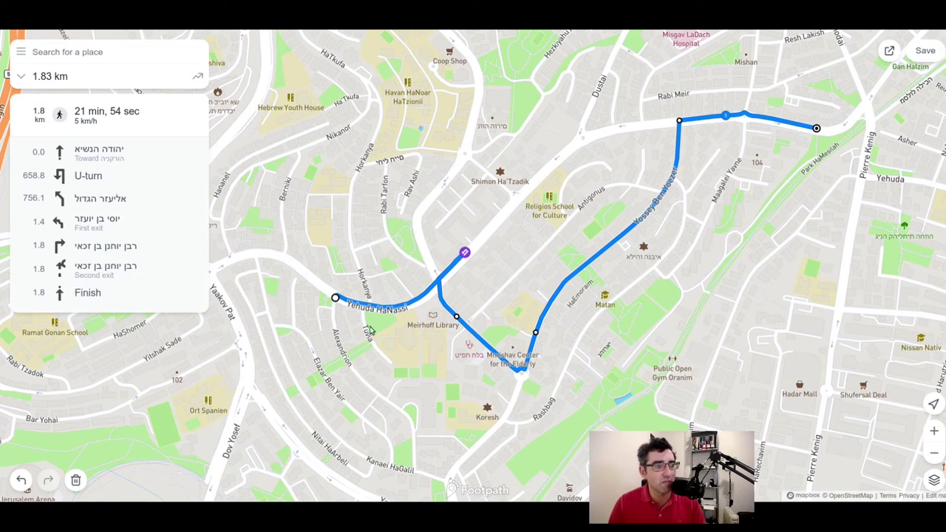
pyautogui.rightClick(337, 299)
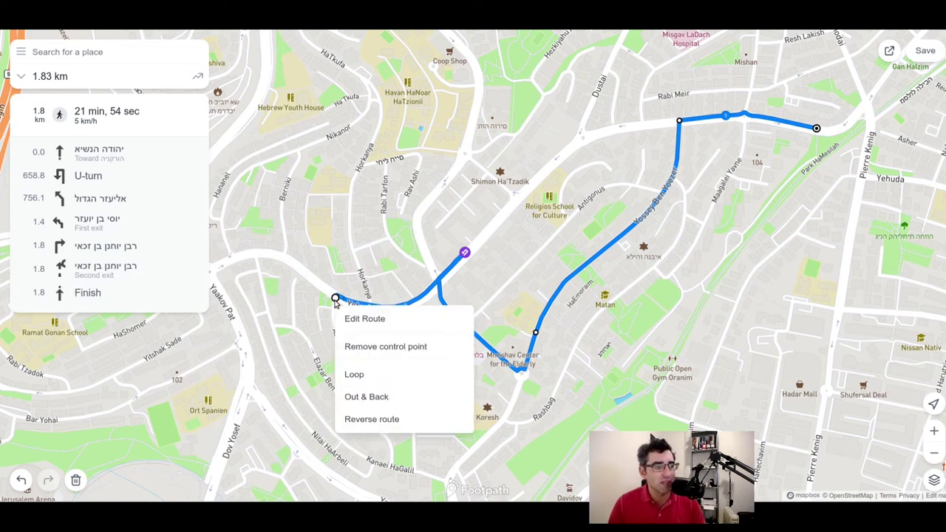
pyautogui.click(405, 419)
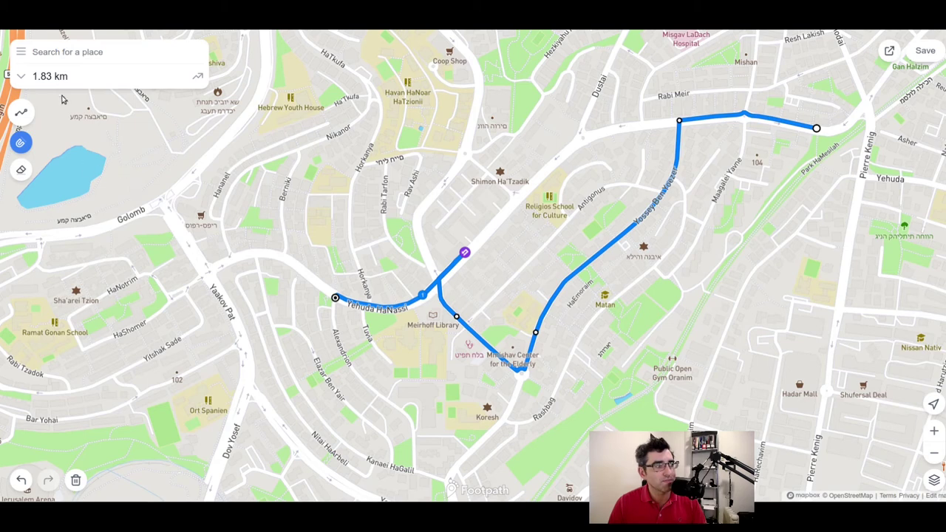
# Make the reversed route an out-and-back walk, doubling it to 3.66 km.
pyautogui.click(24, 77)
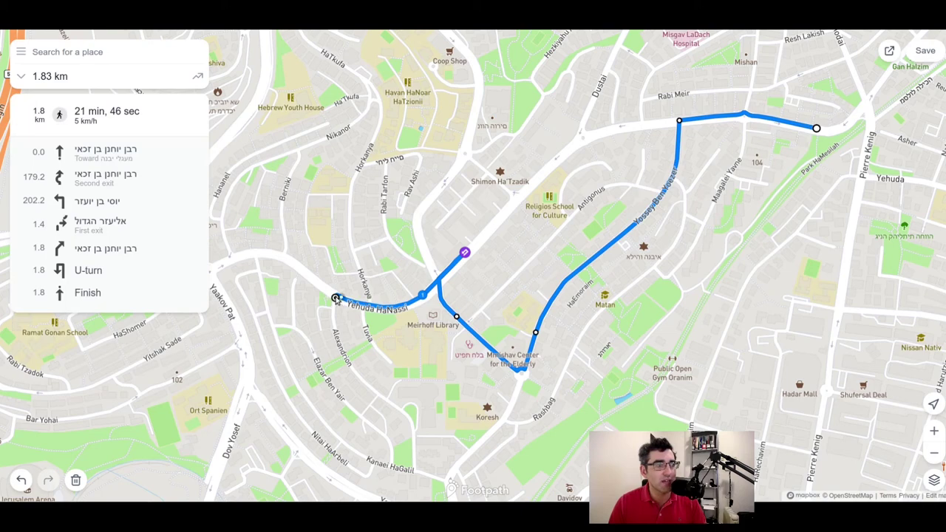
pyautogui.click(336, 298)
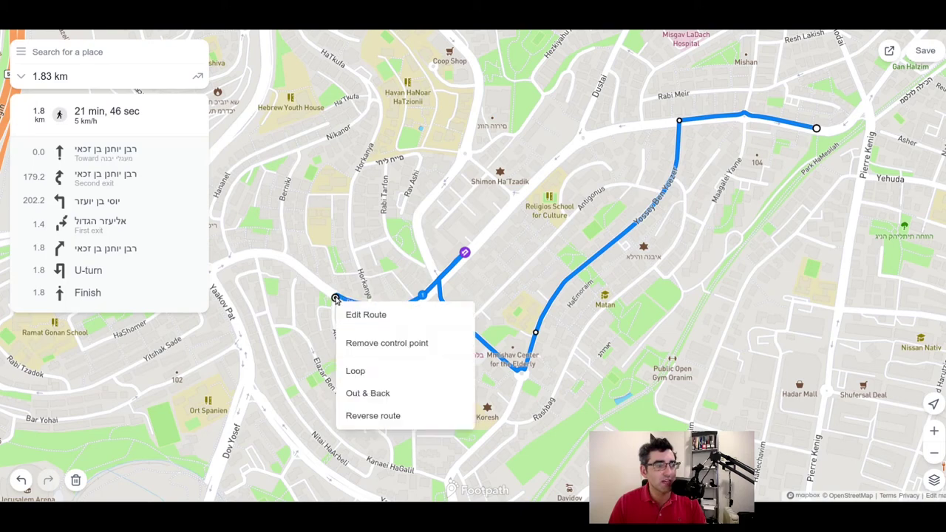
pyautogui.click(355, 394)
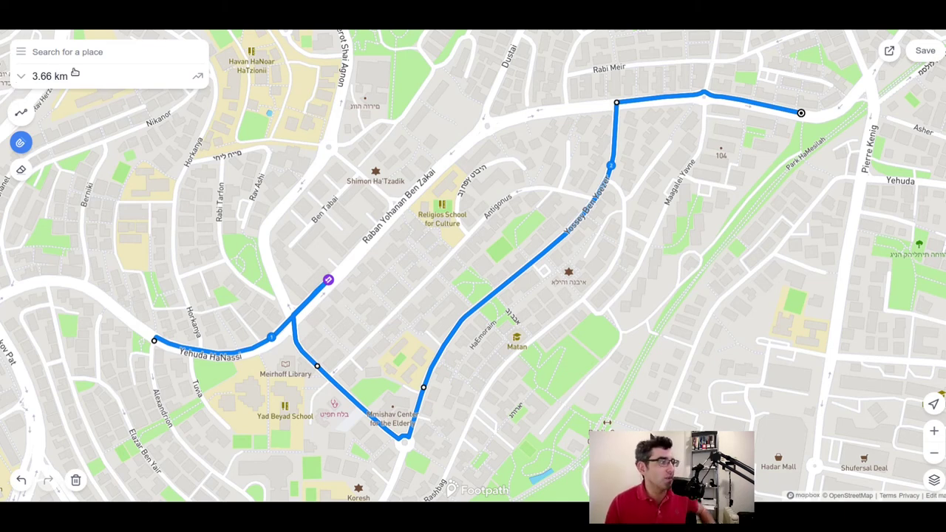
# Save the route as 'Random walk in Katamon' with Walking as the activity.
pyautogui.click(22, 77)
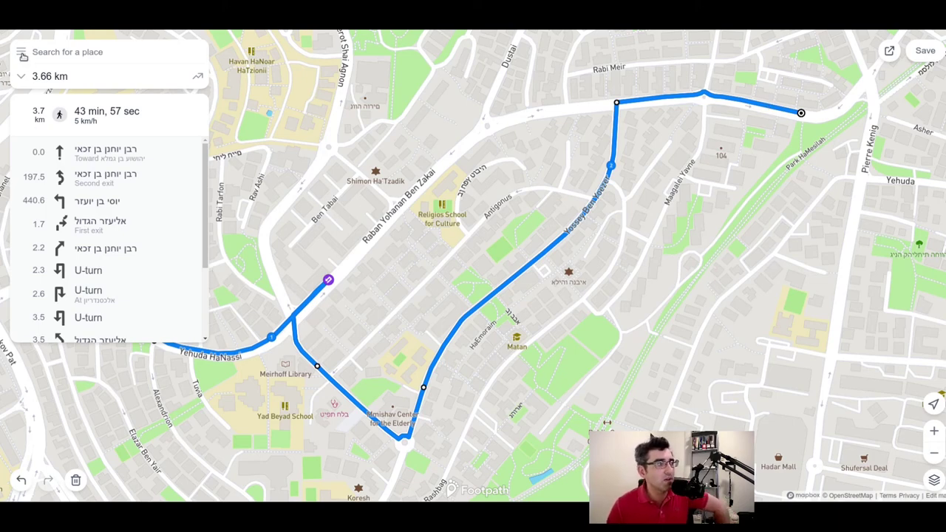
pyautogui.click(923, 51)
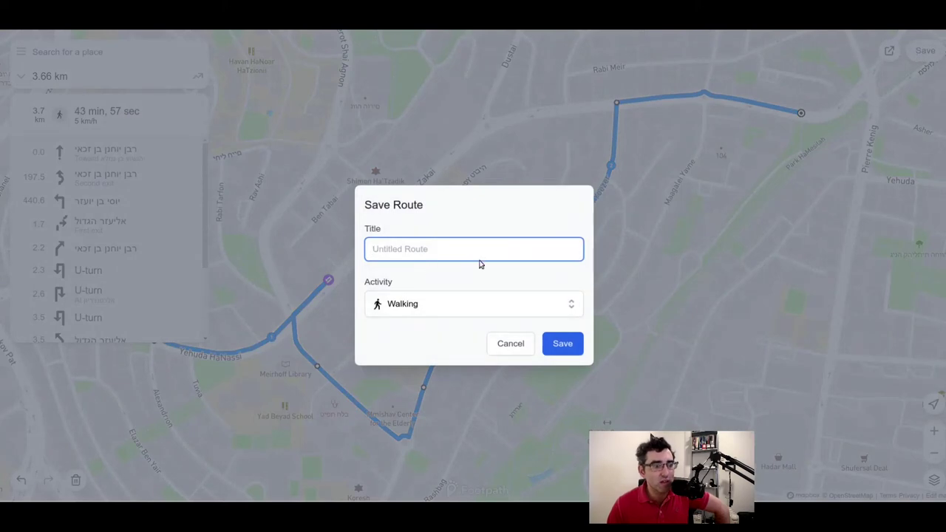
pyautogui.write('Ran')
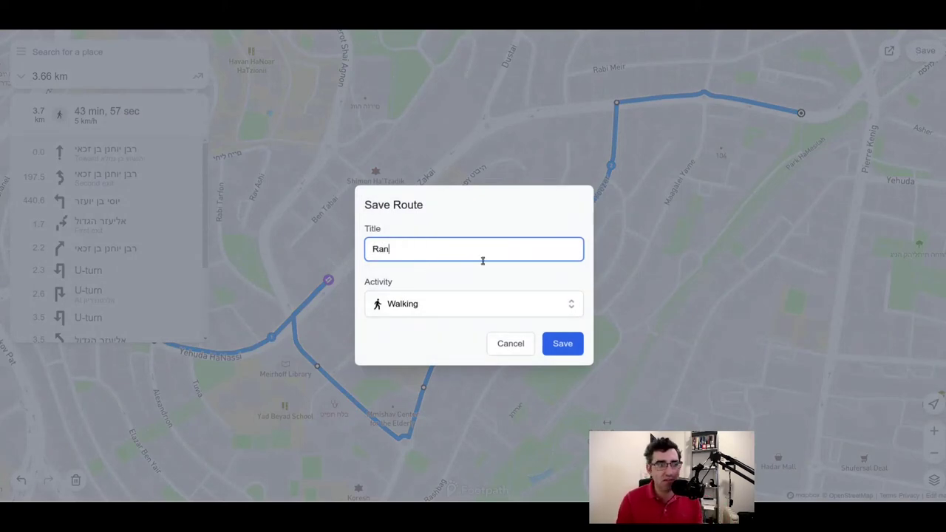
pyautogui.write('dom walk in Katamon')
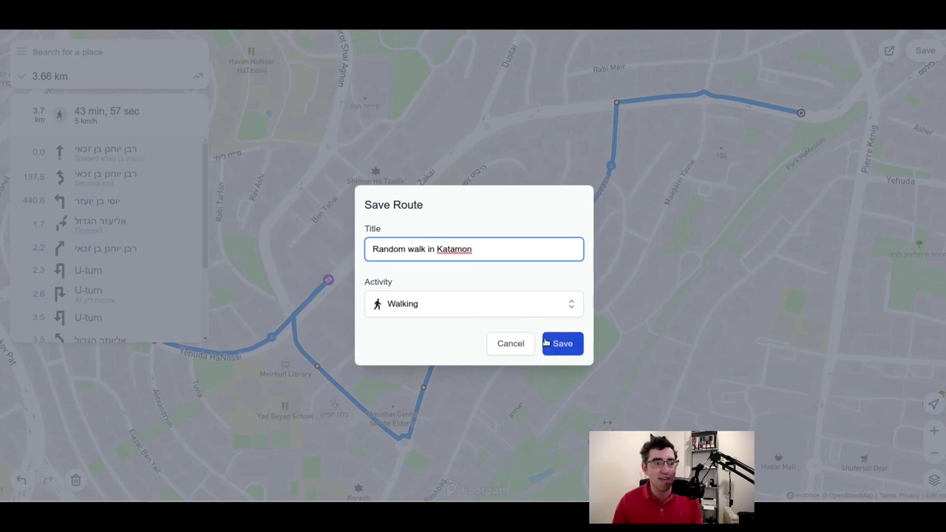
pyautogui.click(570, 341)
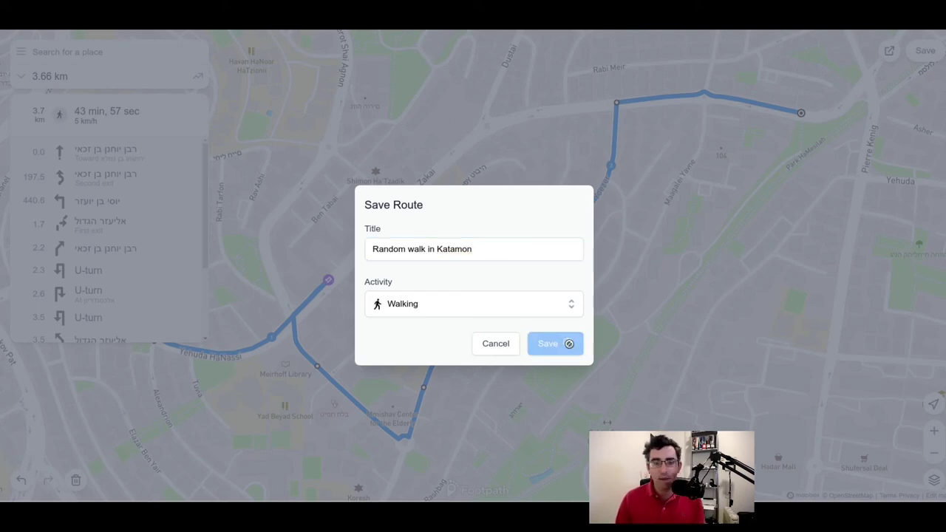